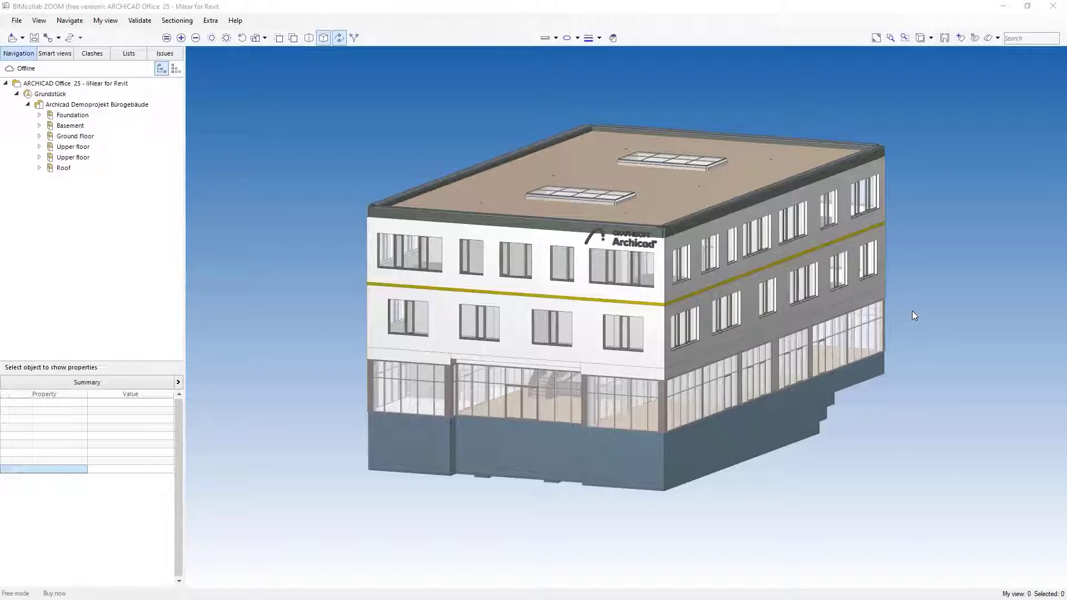
Inspect the linked IFC building in 3D and review its link settings in liNear.
left_click_drag(922, 342, 876, 341)
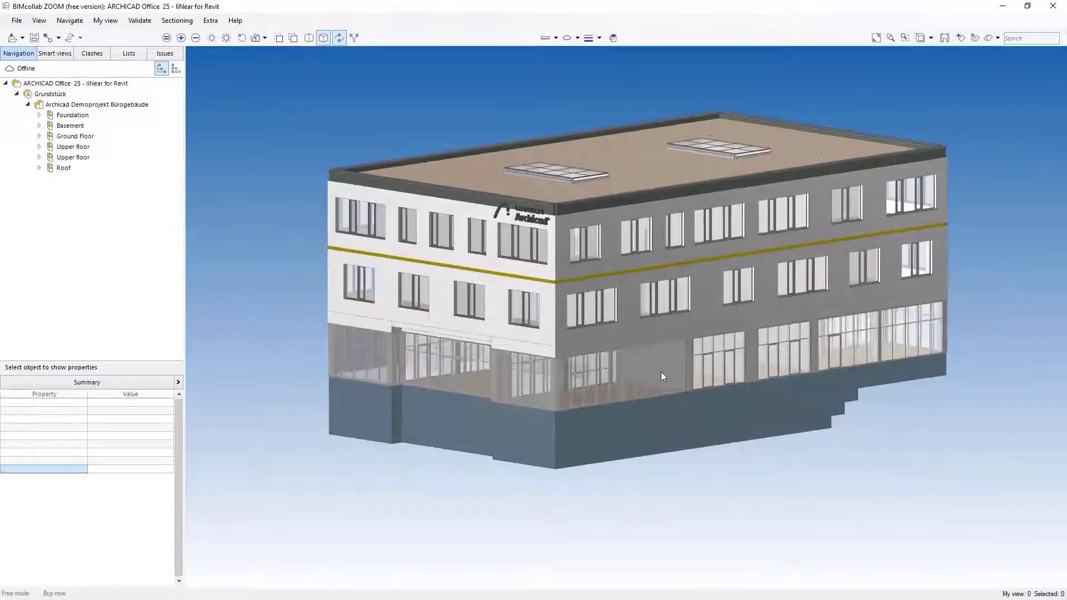
scroll(662, 372, "up", 5)
mouse_move(418, 375)
left_mouse_down()
mouse_move(575, 378)
mouse_move(501, 365)
mouse_move(408, 370)
left_mouse_up()
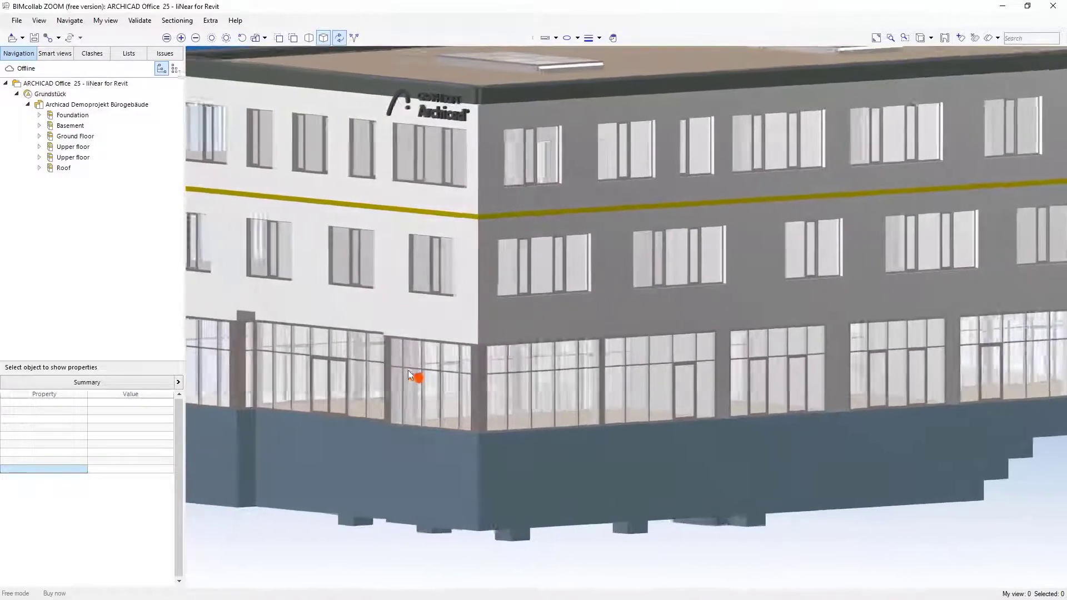
scroll(686, 278, "up", 3)
scroll(686, 278, "down", 3)
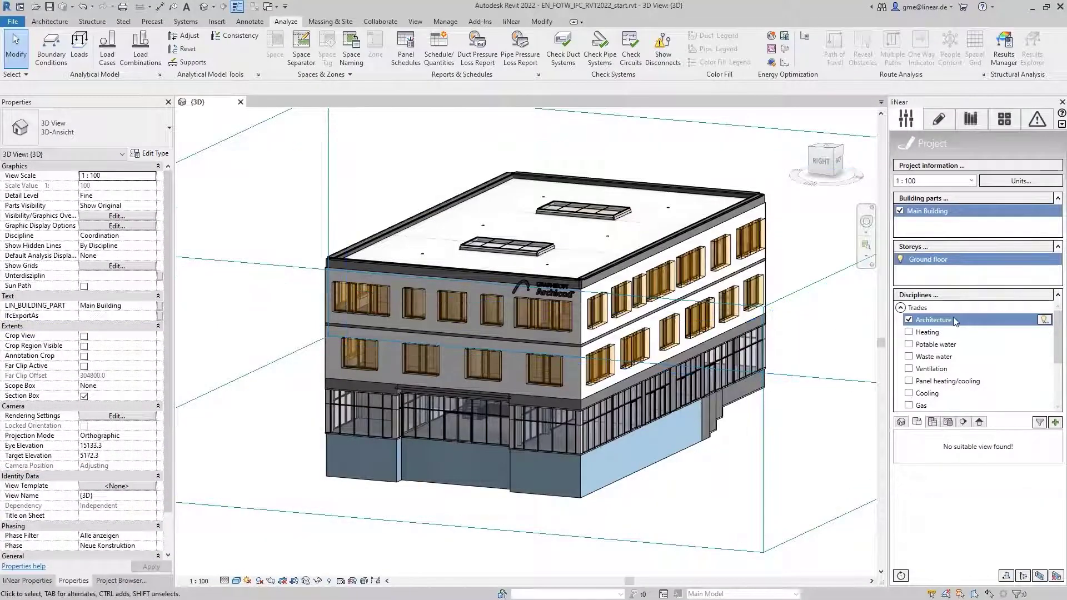
left_click(939, 118)
left_click(951, 167)
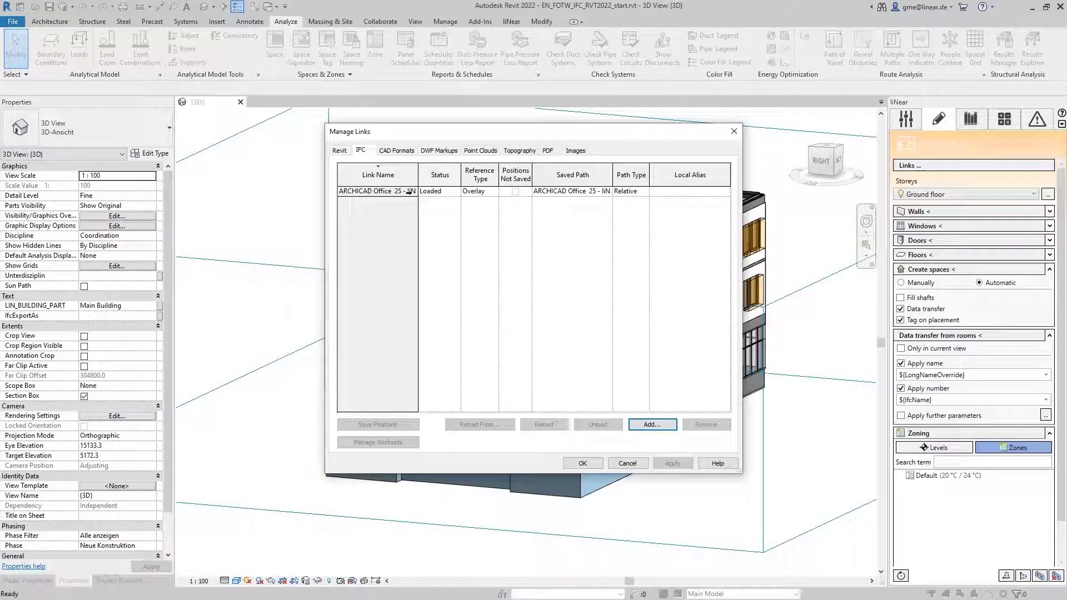
left_click(735, 132)
left_click(907, 119)
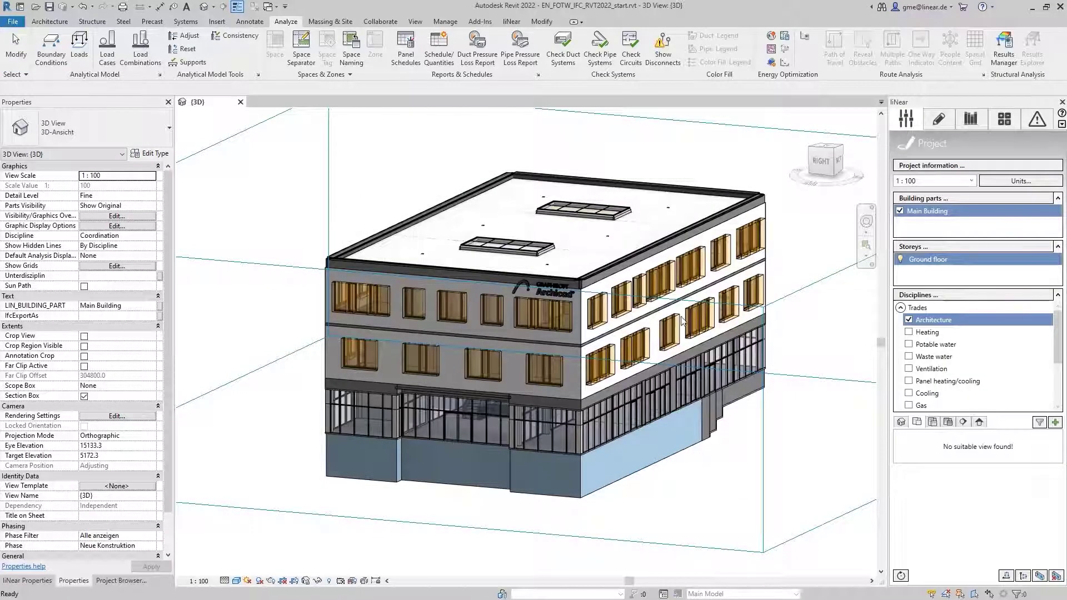
scroll(712, 343, "down", 1)
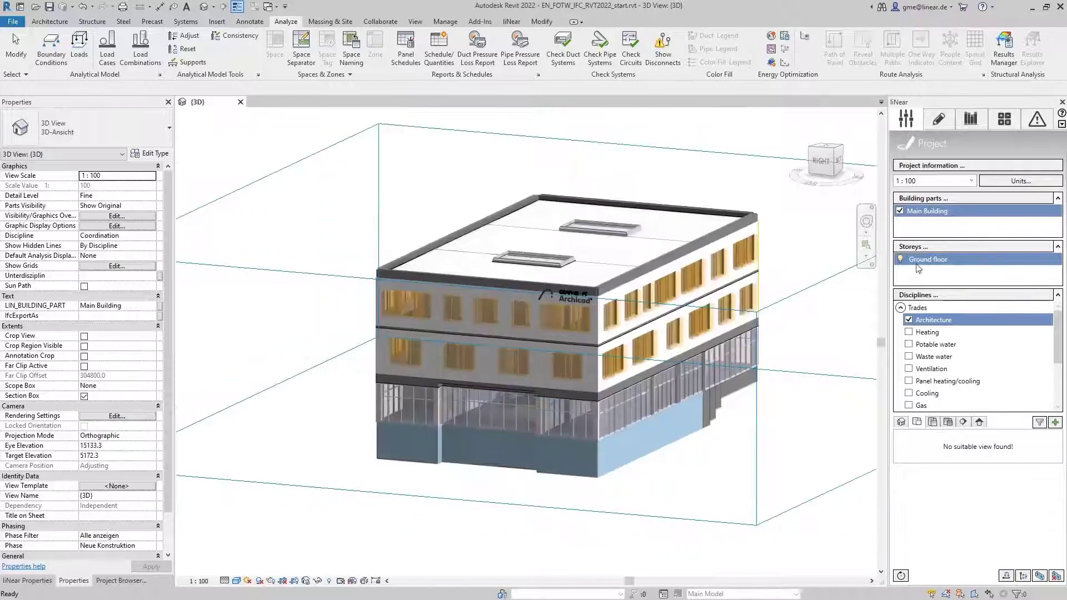
Import all storeys from the linked IFC into the Main Building storey list.
left_click(954, 243)
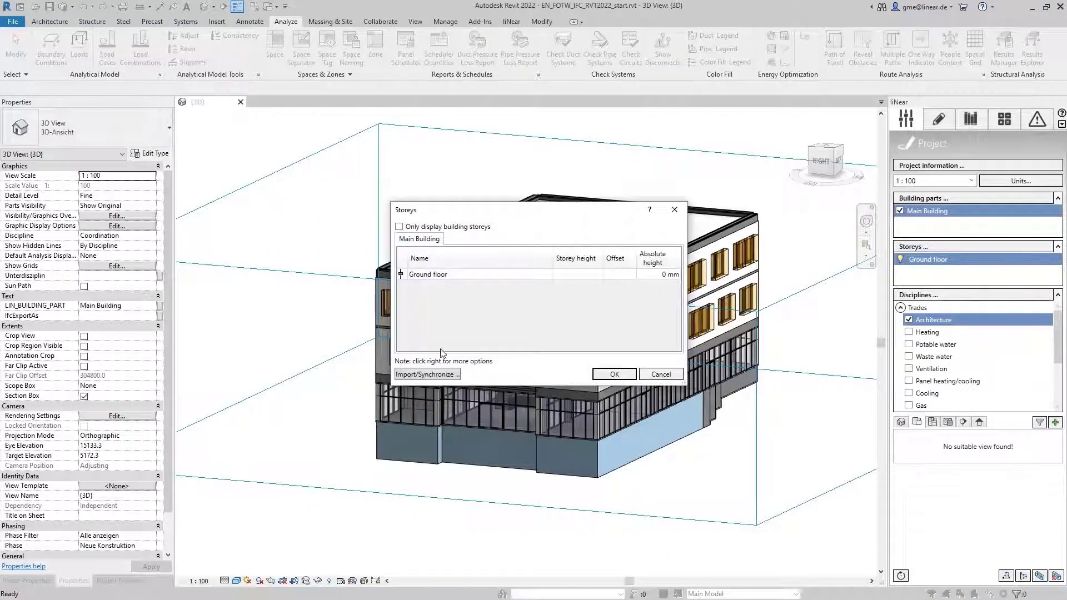
left_click(425, 375)
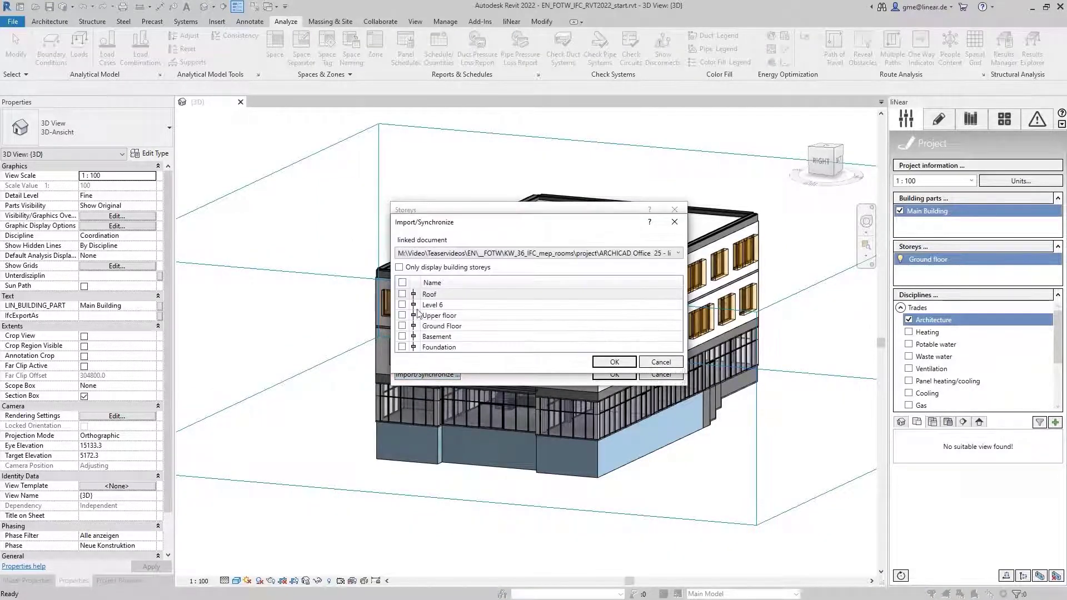
left_click(402, 283)
left_click(614, 361)
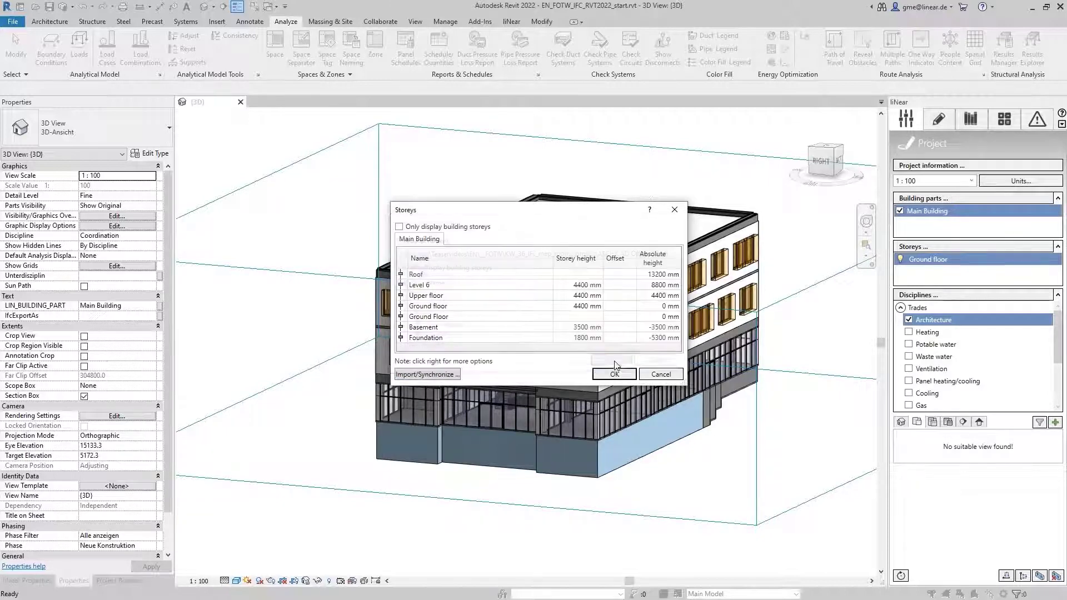
Convert the Roof and Foundation storeys into work levels.
right_click(408, 279)
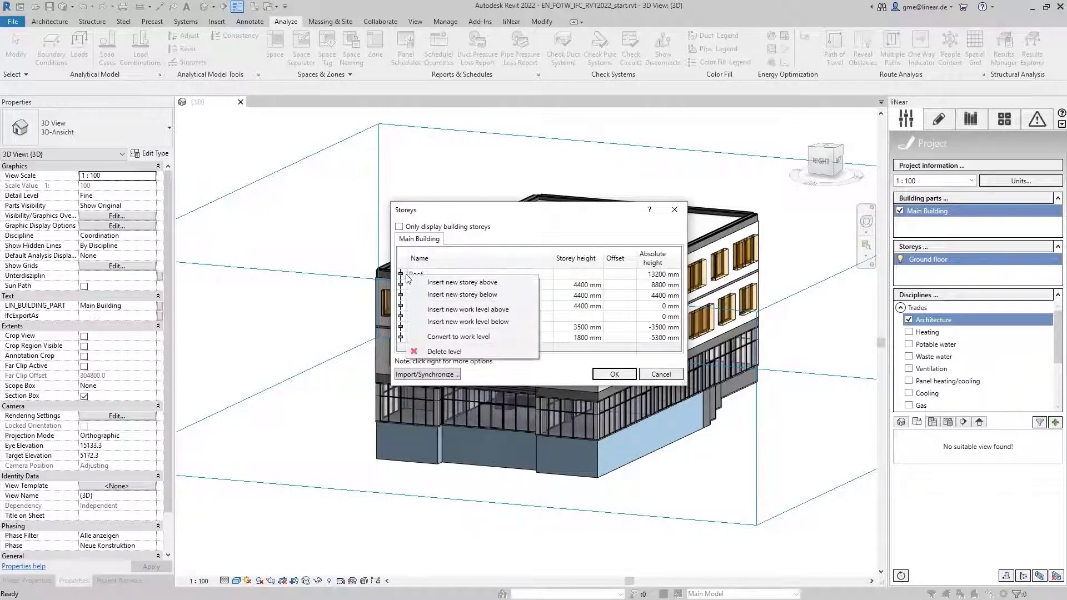
left_click(446, 337)
left_click(401, 337)
right_click(400, 337)
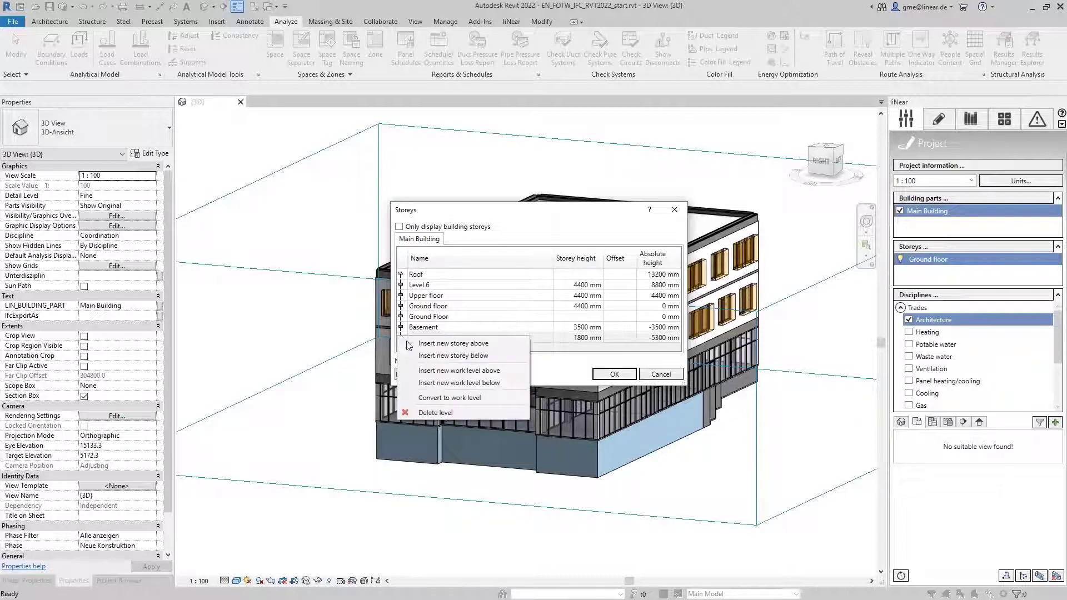
left_click(448, 398)
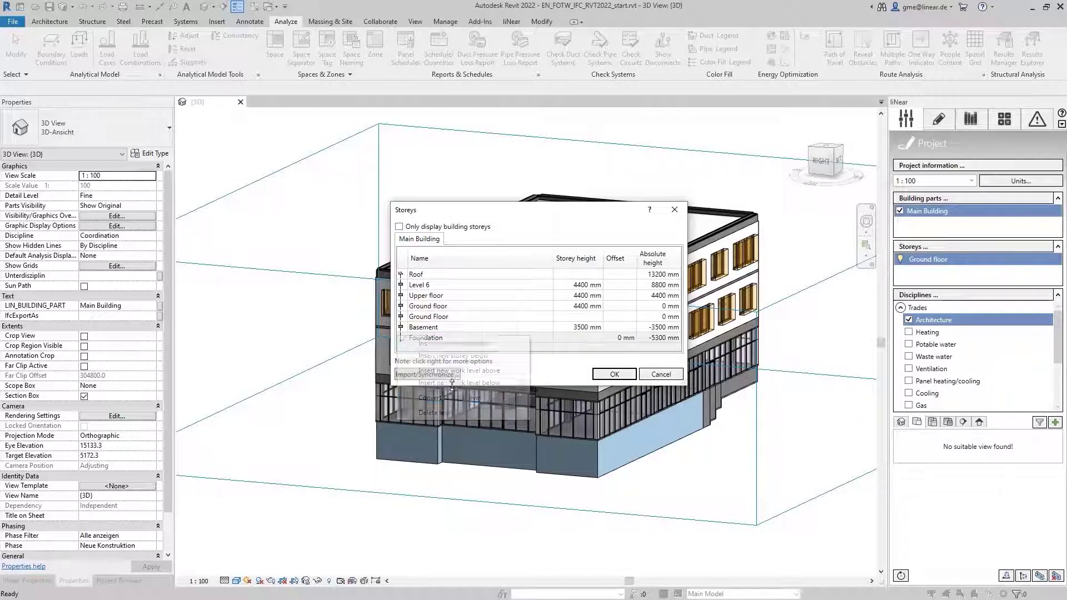
Close the storey definitions and cut the 3D view below the roof.
left_click(661, 375)
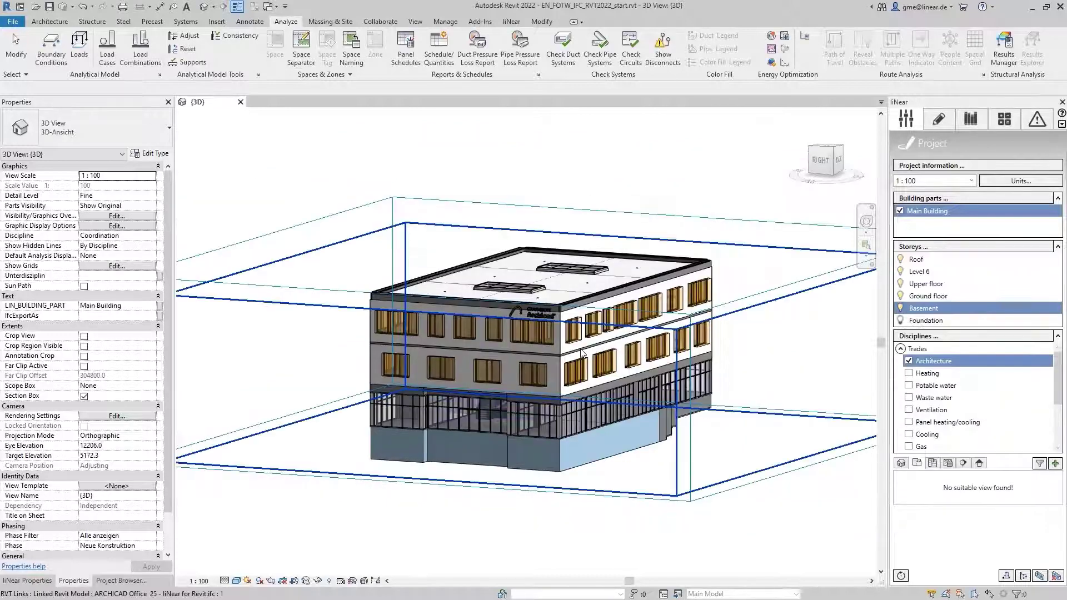
left_click(902, 260)
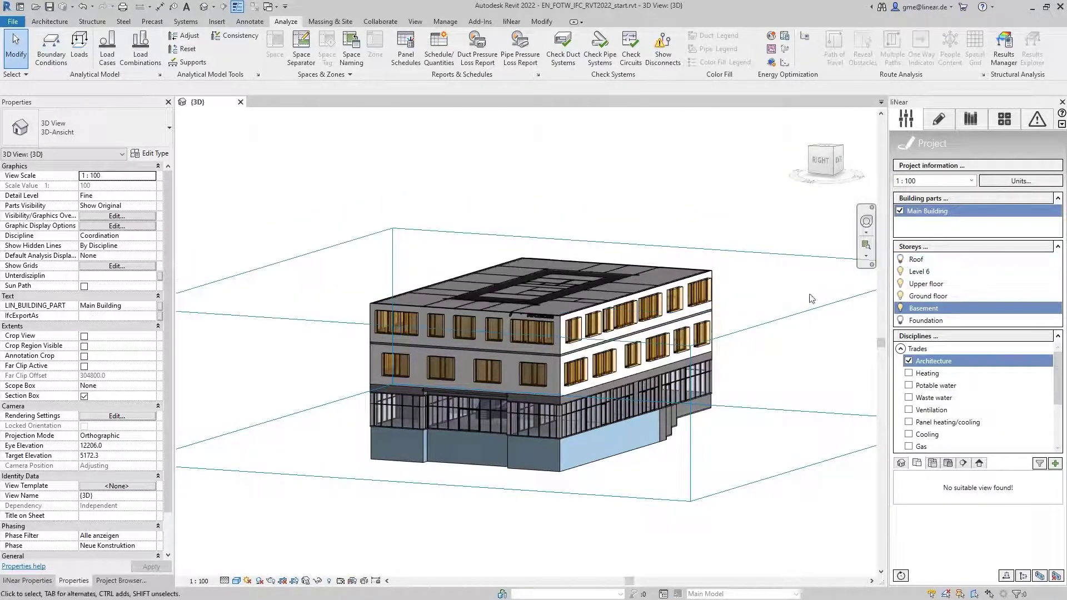
scroll(675, 301, "up", 3)
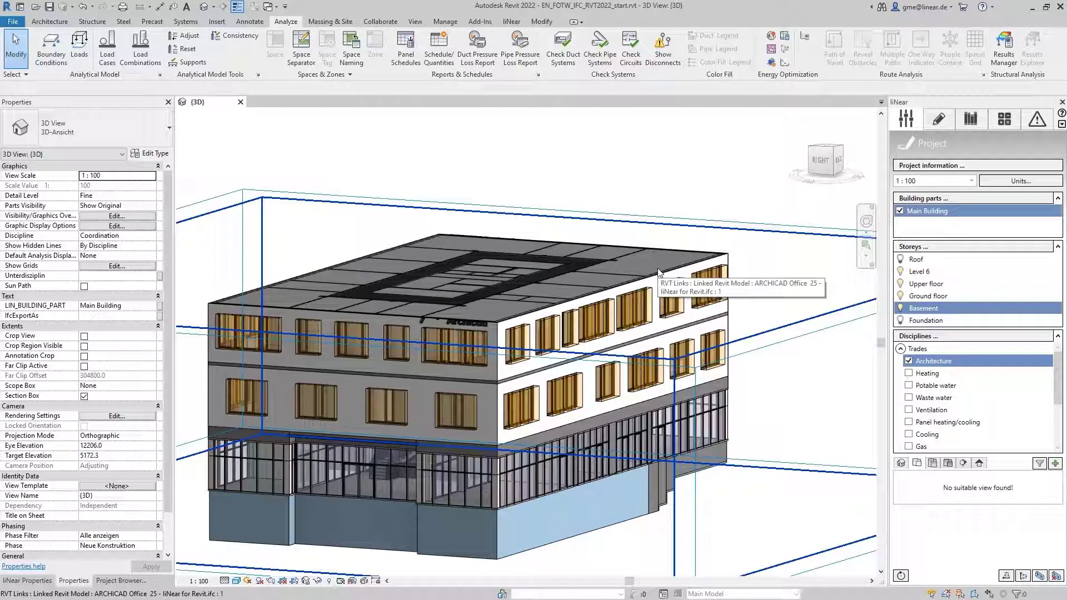
Show the IFC properties of linked space 2OG-01, a 63.971 m² Upper floor office.
key("Tab")
left_click(659, 273)
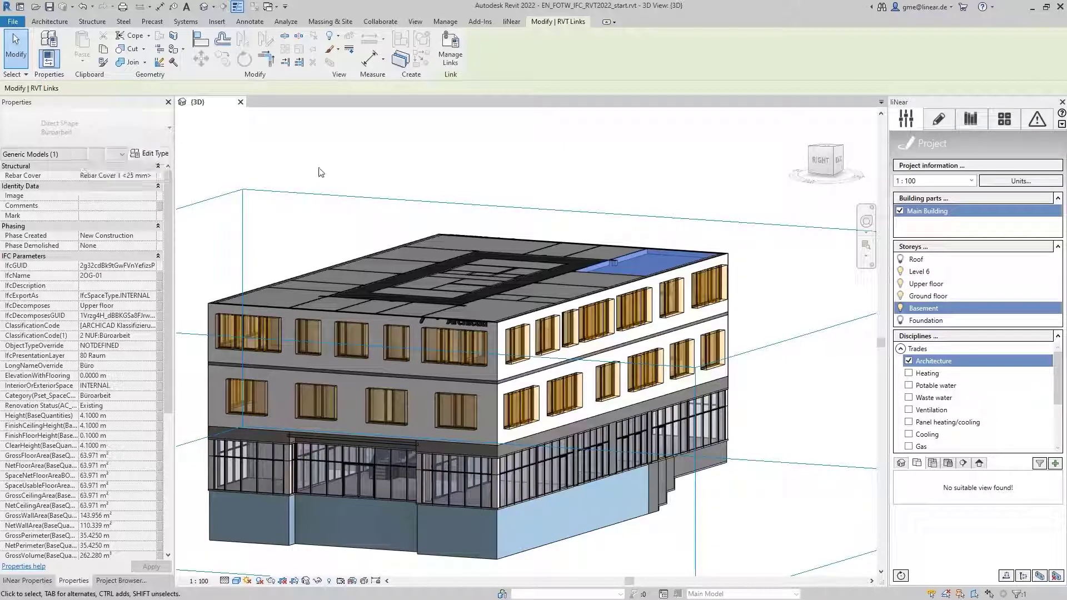
scroll(659, 349, "down", 2)
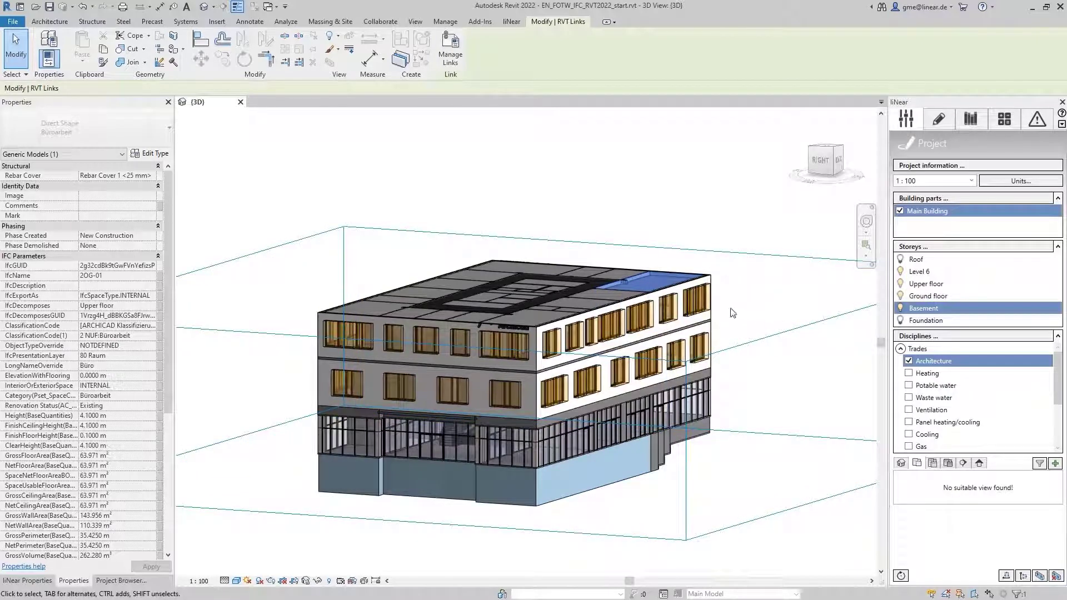
Create the Ground floor (Arch.) floor plan from the Ground floor storey, keeping Floor plan / Architecture.
left_click(928, 296)
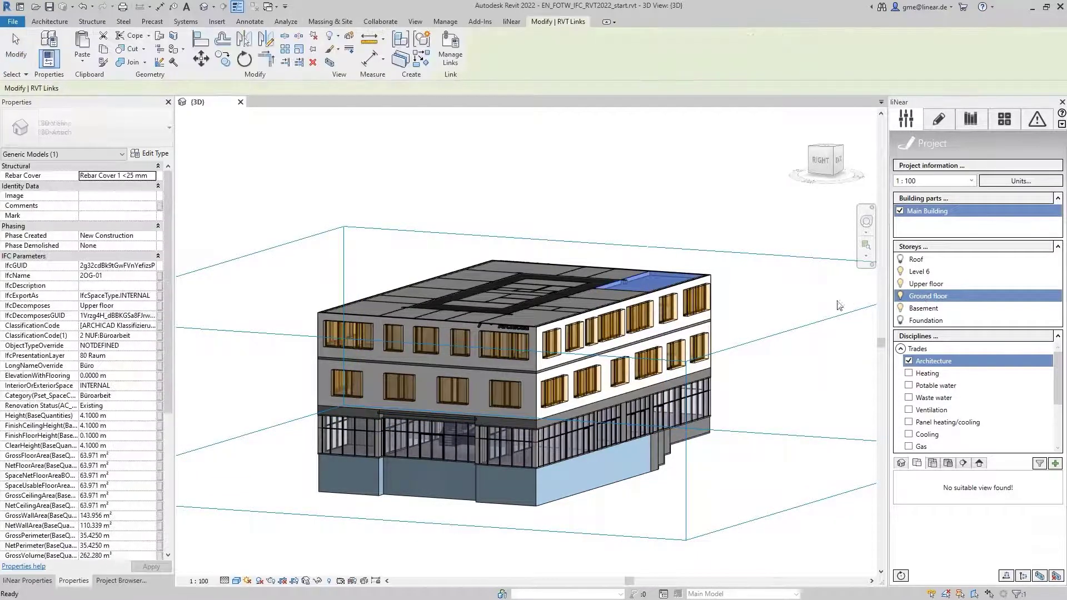
left_click(1055, 463)
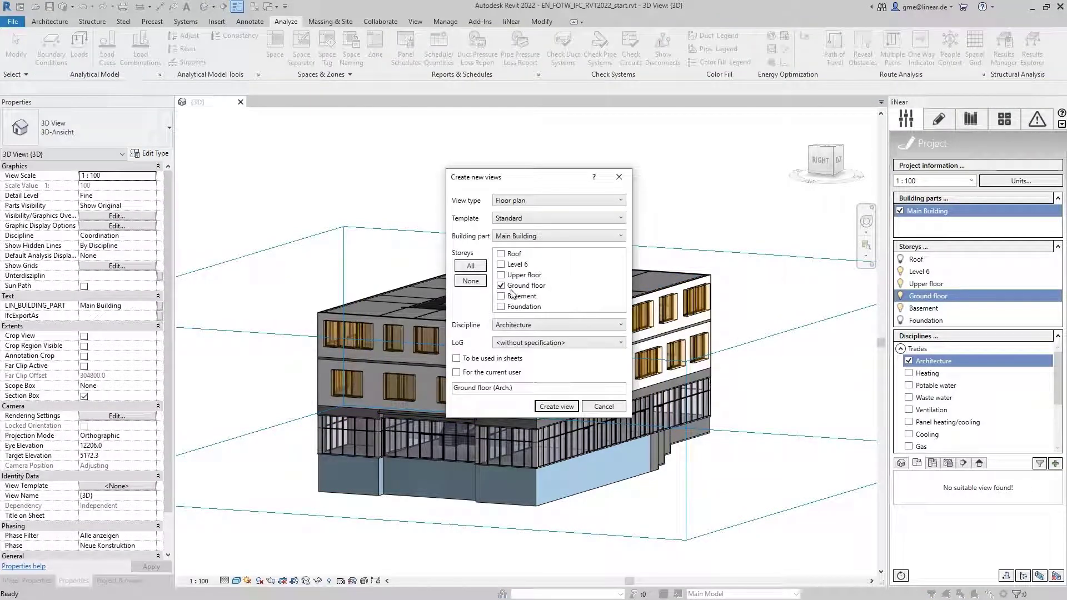
left_click(558, 407)
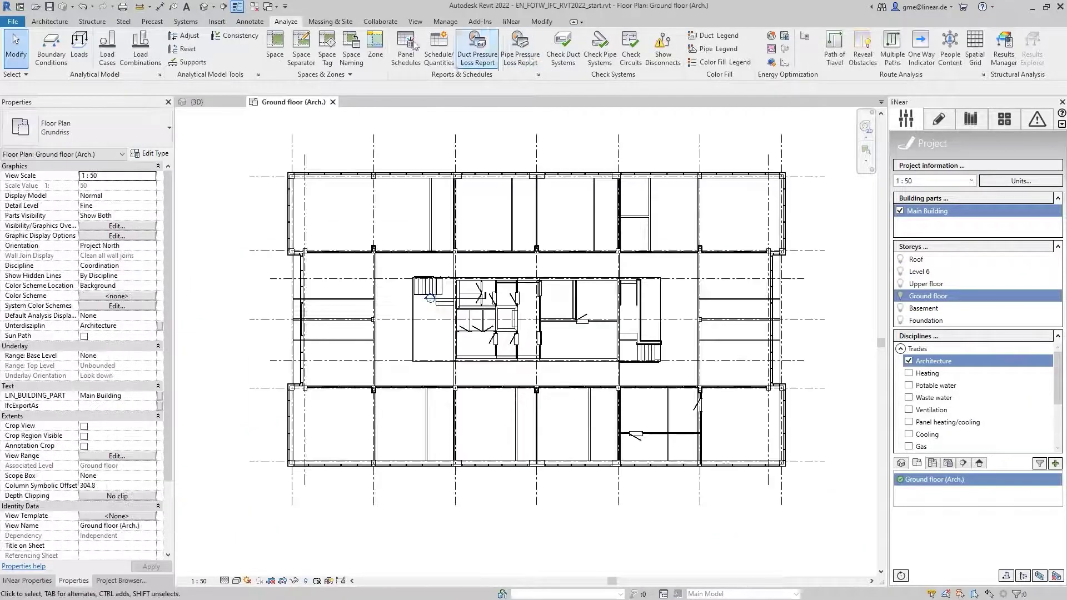
Place spaces automatically in the Ground floor (Arch.) plan, producing 47 spaces.
left_click(273, 50)
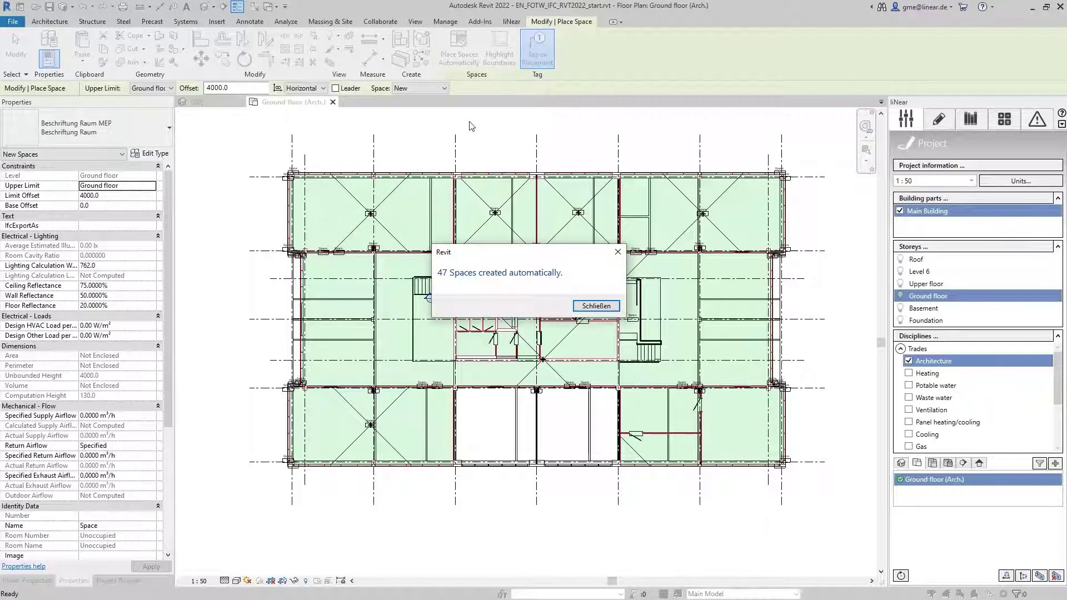
left_click(596, 307)
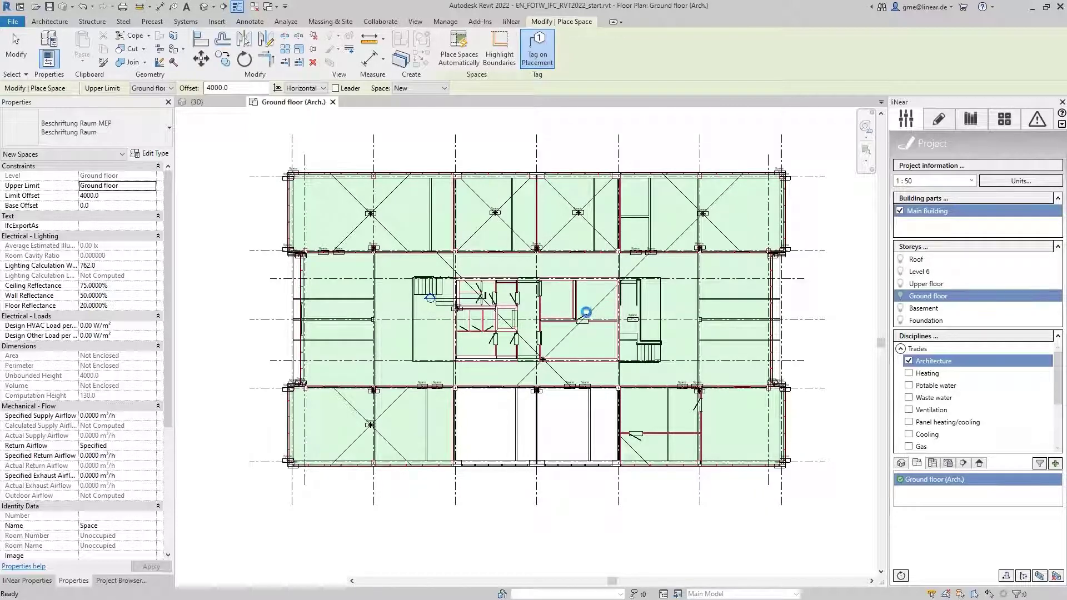
key("Escape")
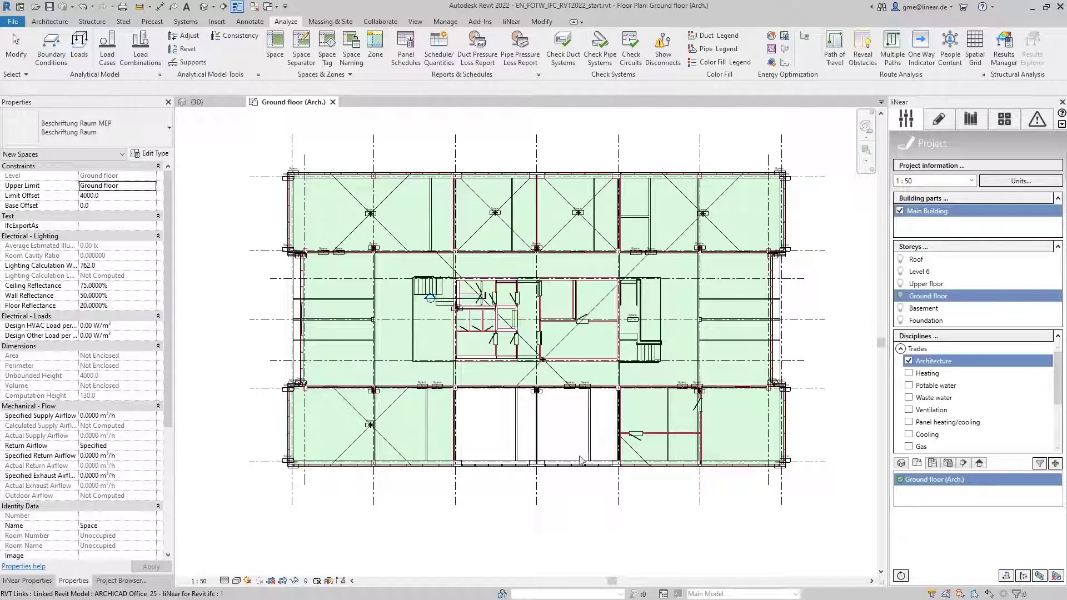
left_click(559, 376)
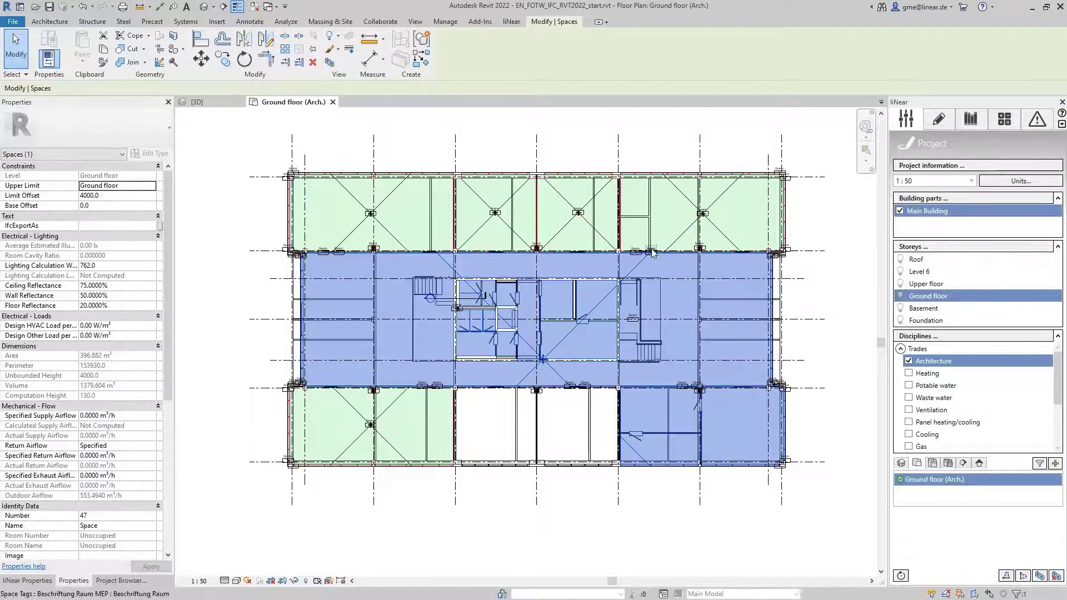
scroll(706, 253, "up", 5)
scroll(425, 411, "down", 2)
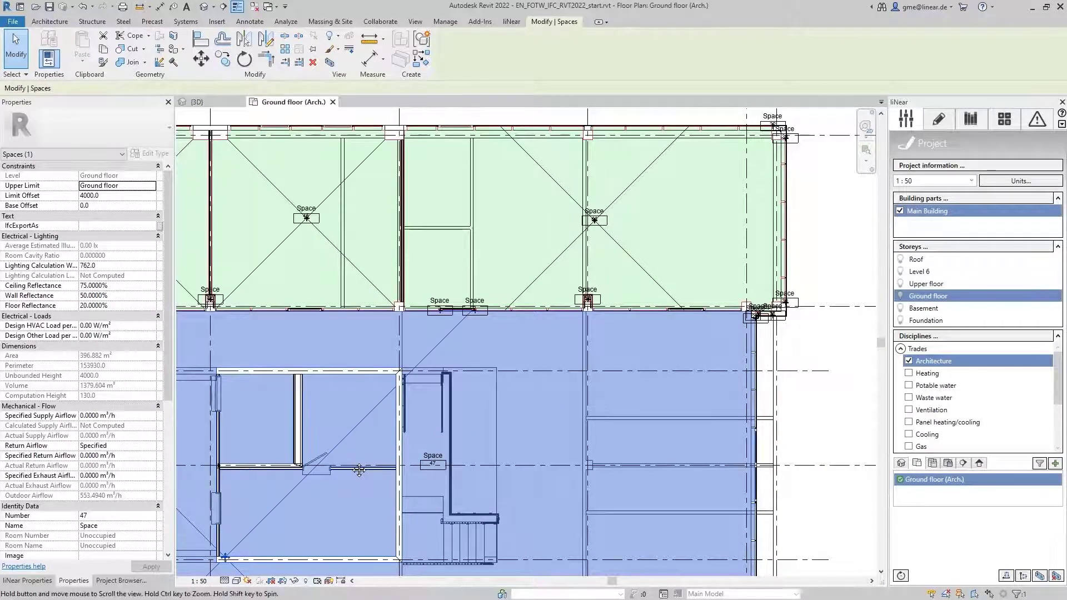
middle_click_drag(359, 469, 391, 463)
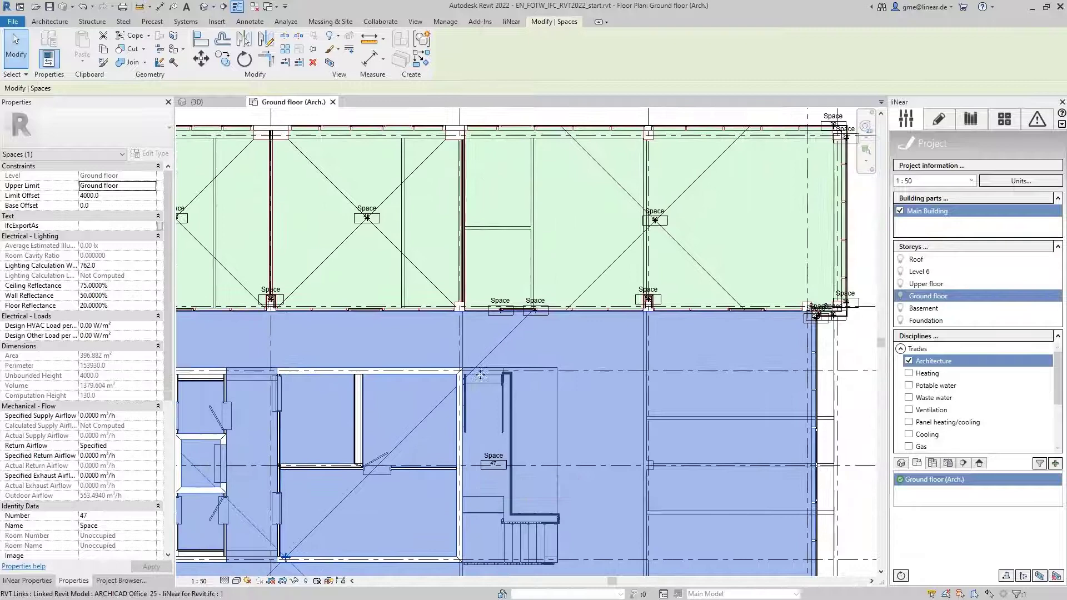
scroll(489, 286, "up", 3)
scroll(489, 286, "up", 2)
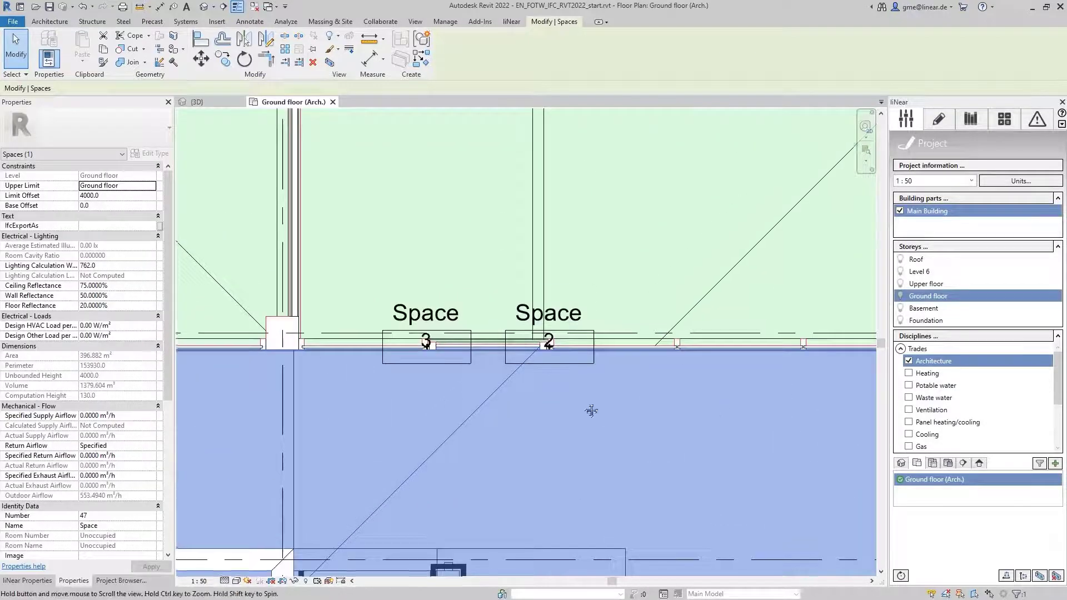
middle_click_drag(591, 410, 308, 411)
scroll(649, 303, "up", 2)
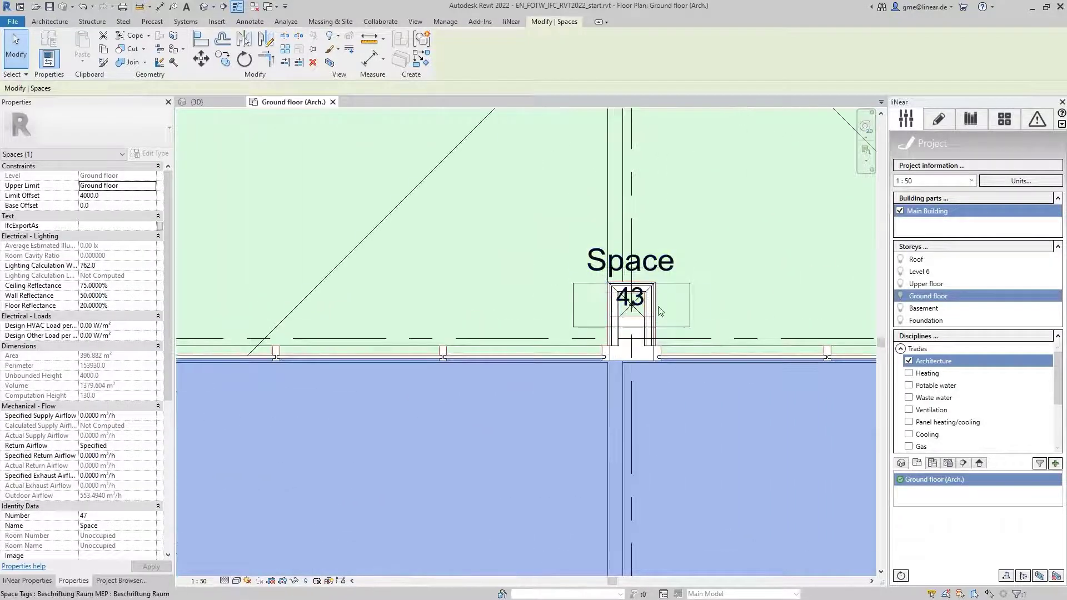
scroll(636, 296, "down", 3)
scroll(637, 296, "down", 2)
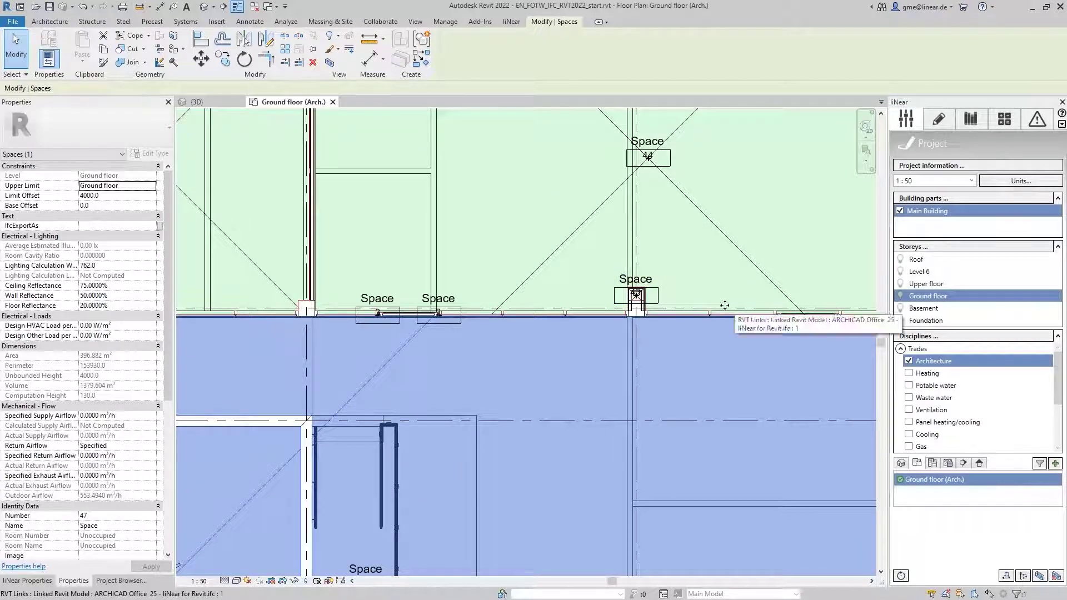
mouse_move(948, 362)
scroll(789, 368, "down", 3)
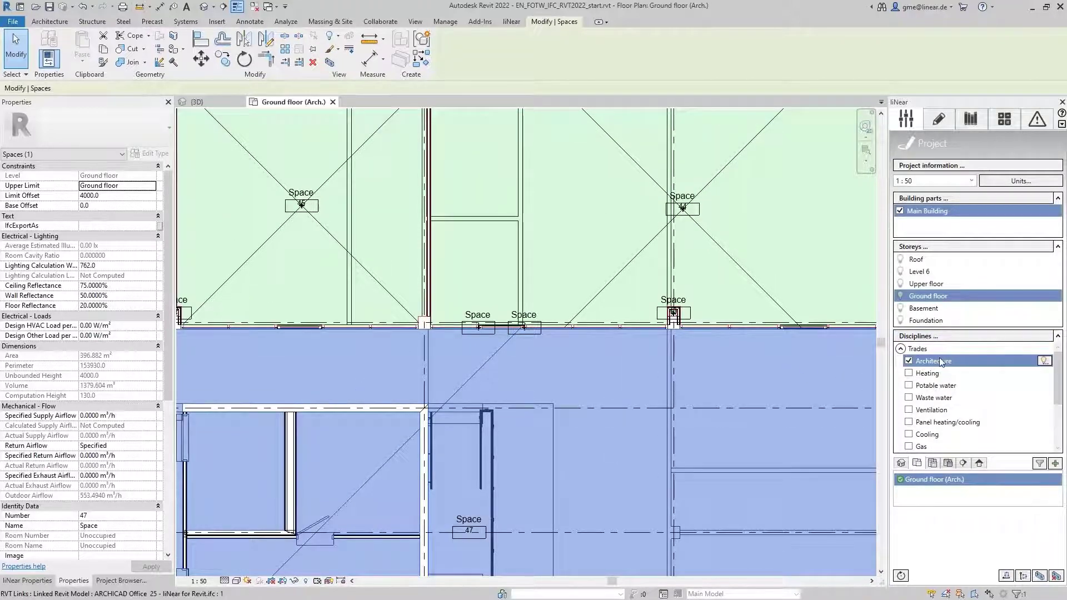
Clear the space selection, browse the Zoning list, and restore liNear's space creation settings page.
key("Escape")
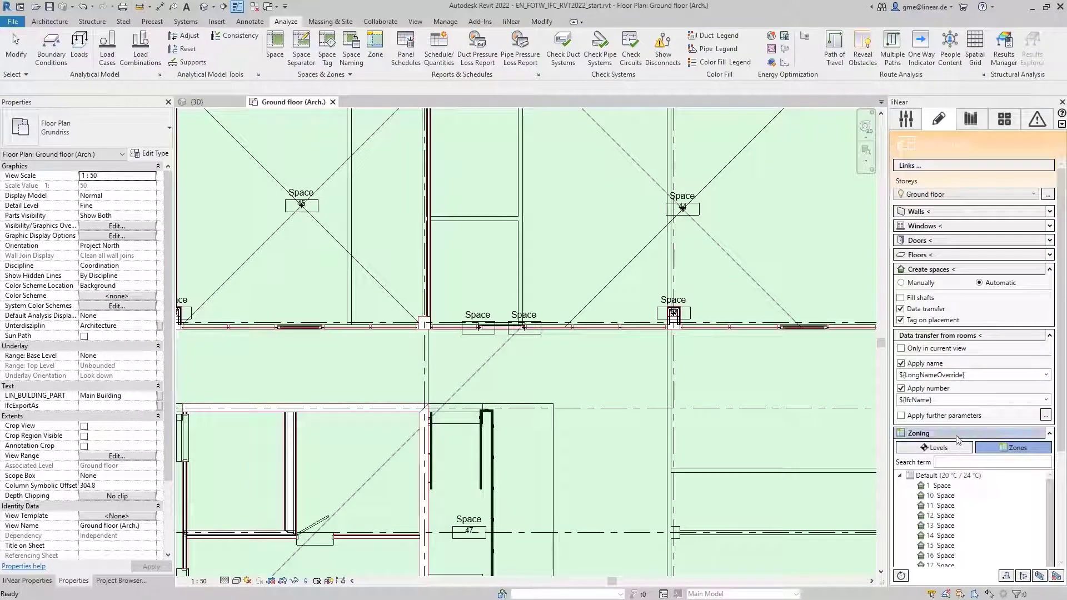
scroll(958, 440, "down", 5)
scroll(939, 335, "down", 4)
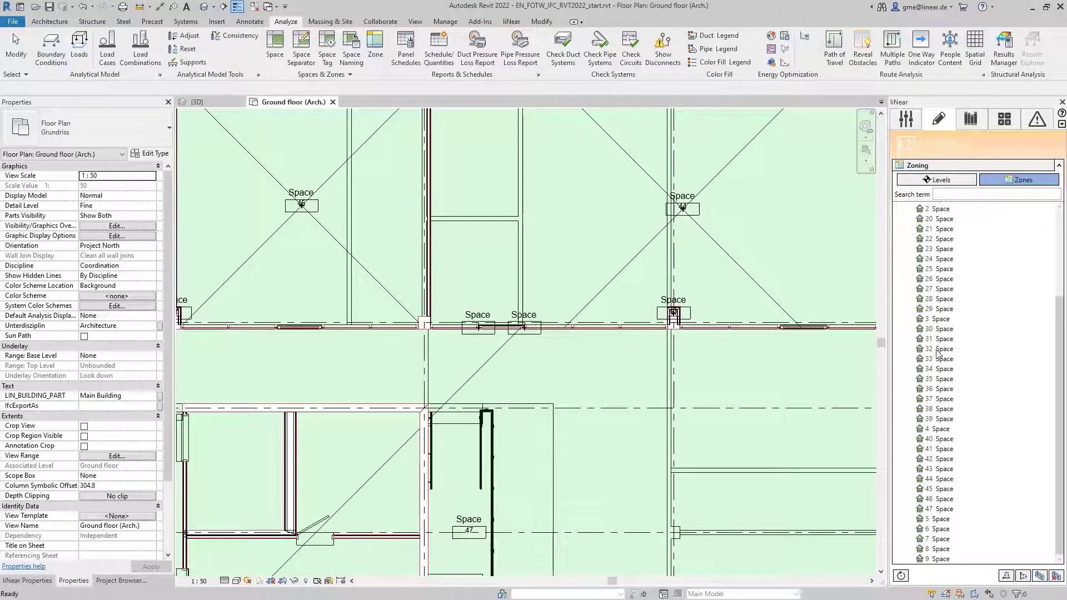
scroll(939, 354, "up", 4)
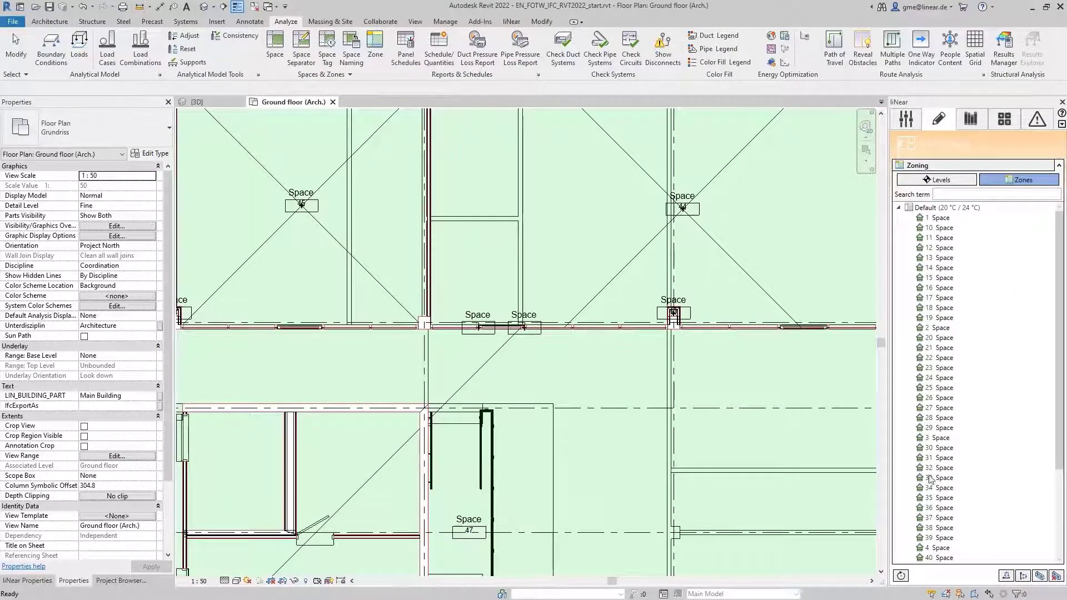
scroll(933, 553, "down", 4)
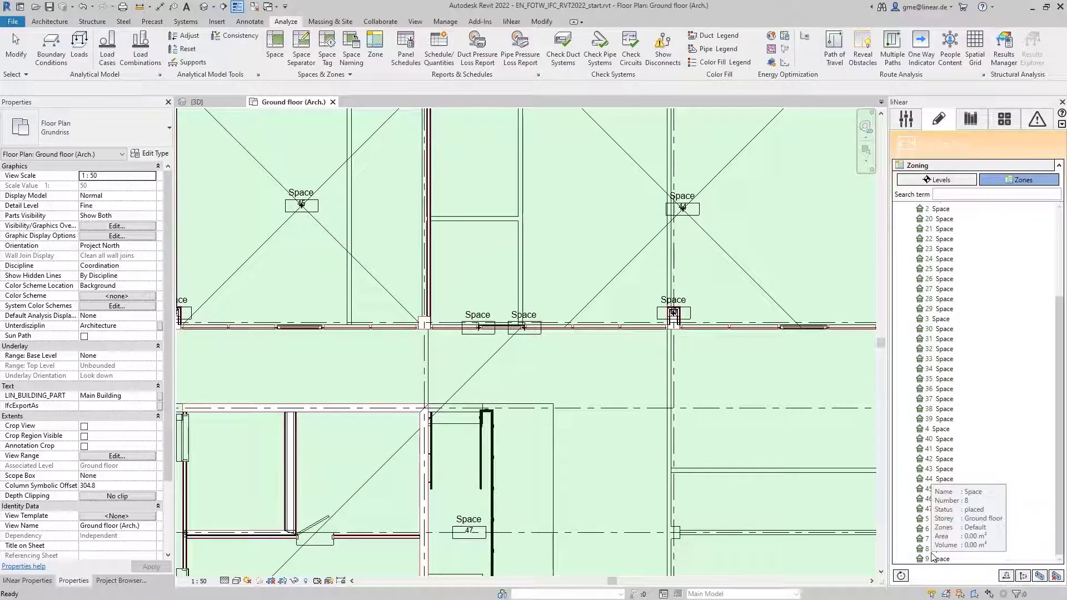
scroll(933, 556, "up", 4)
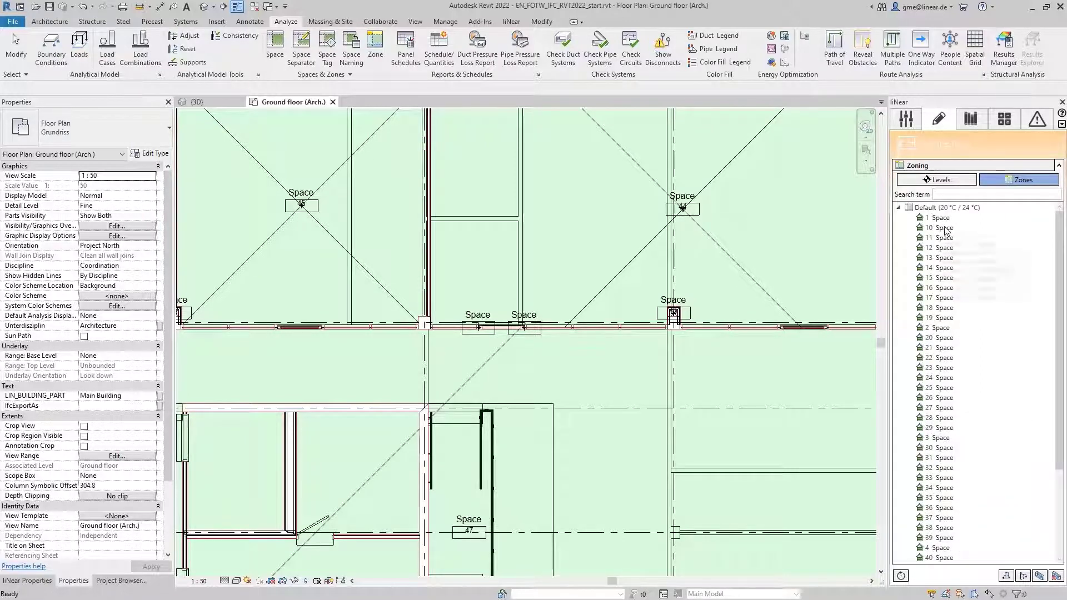
left_click(943, 165)
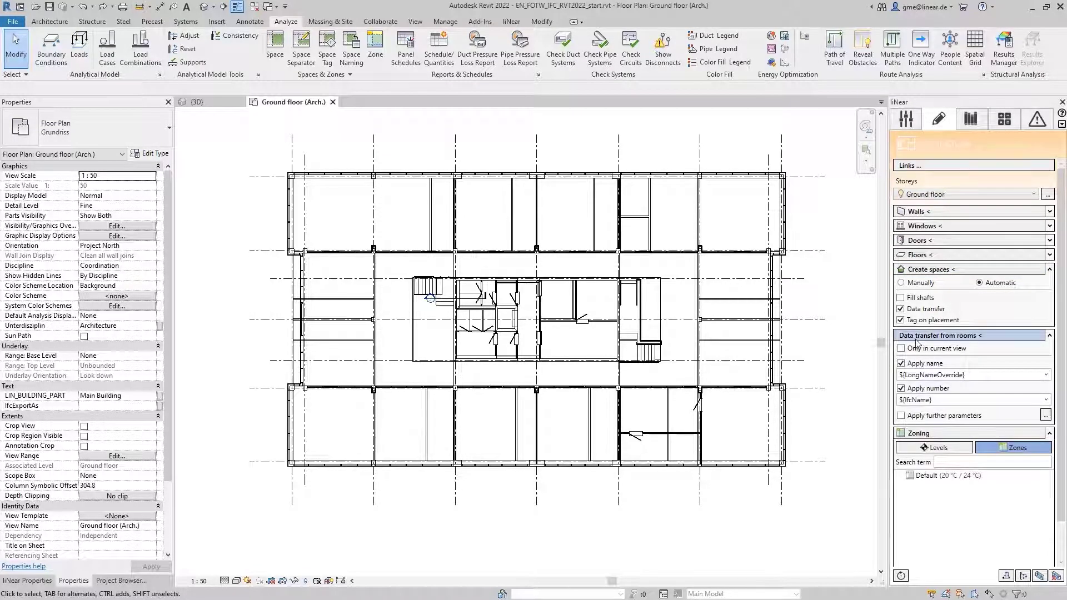
Map space names to ${LongNameOverride}, numbers to ${IfcName}, and enable Apply further parameters.
left_click(945, 375)
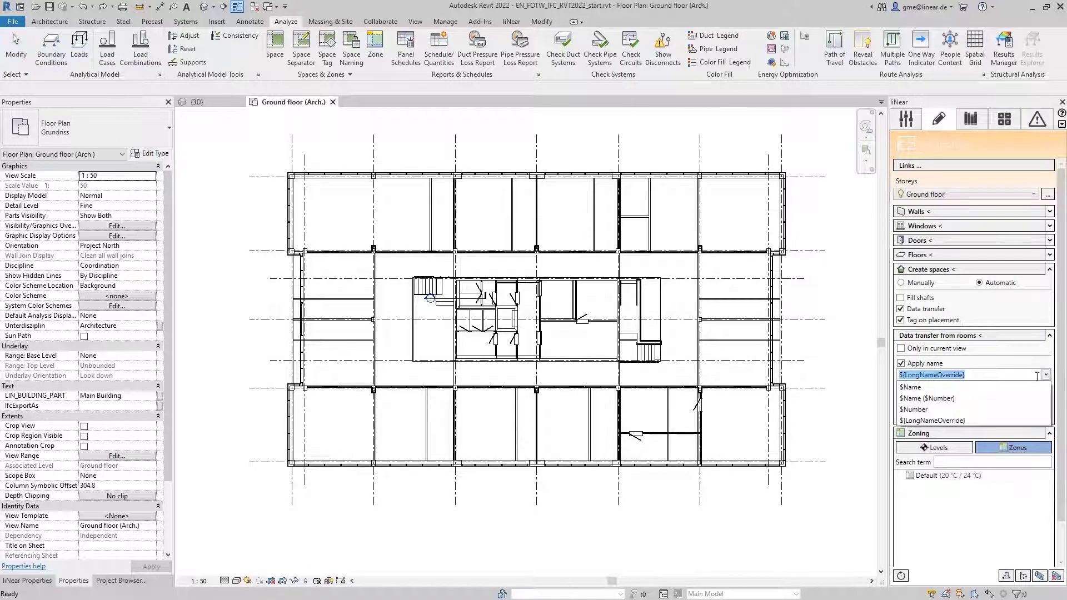
left_click(947, 420)
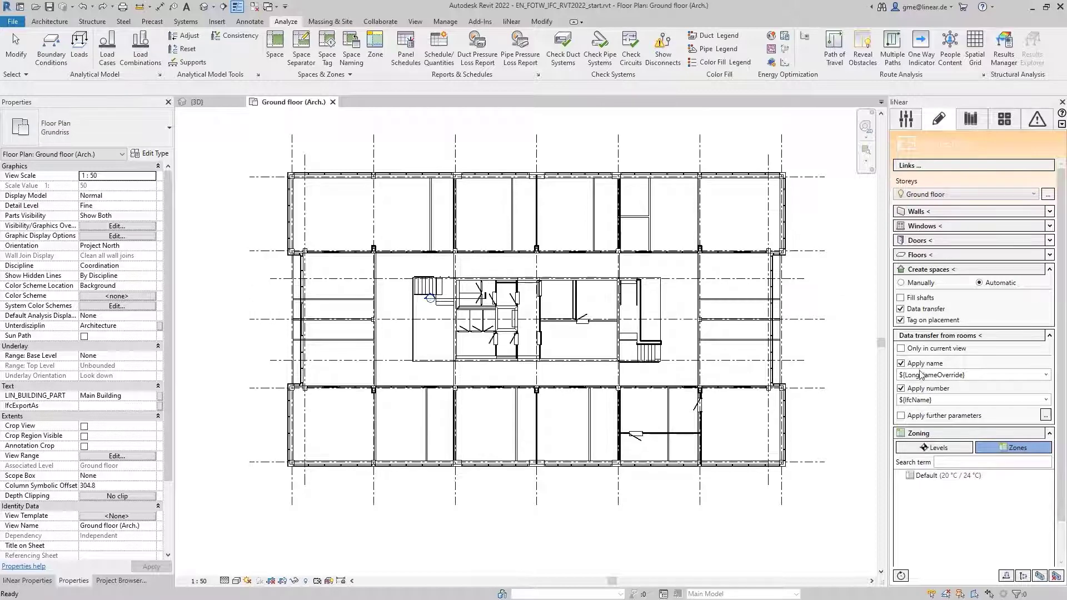
double_click(929, 402)
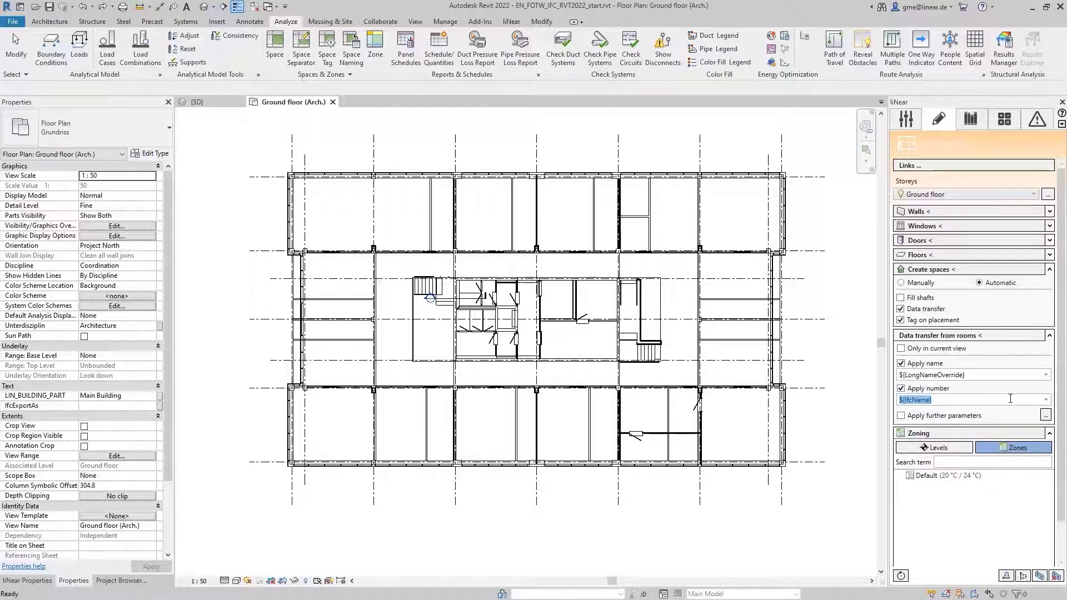
left_click(901, 416)
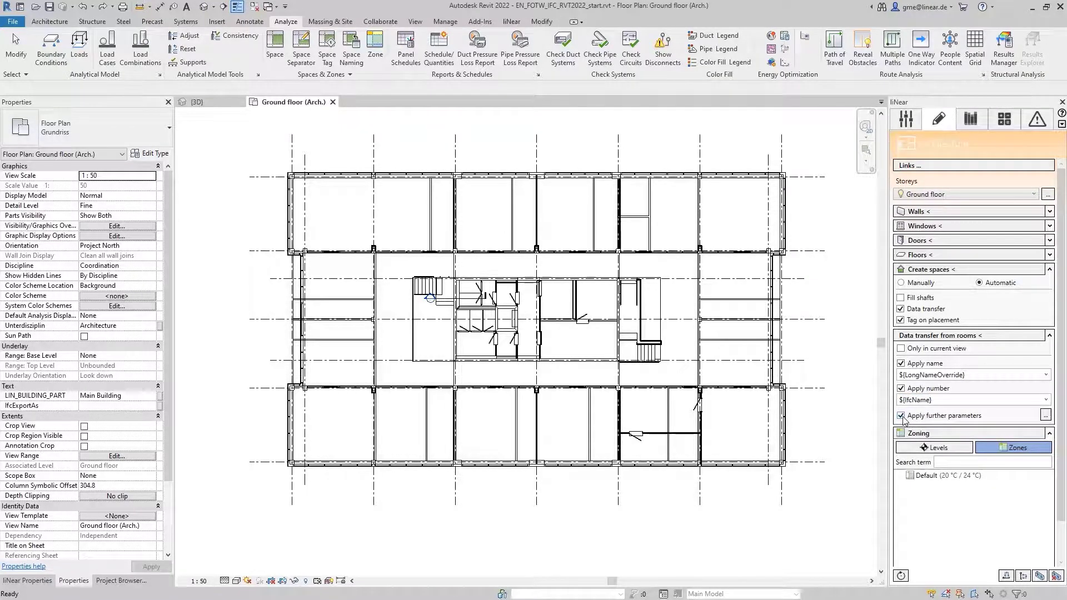
left_click(1046, 416)
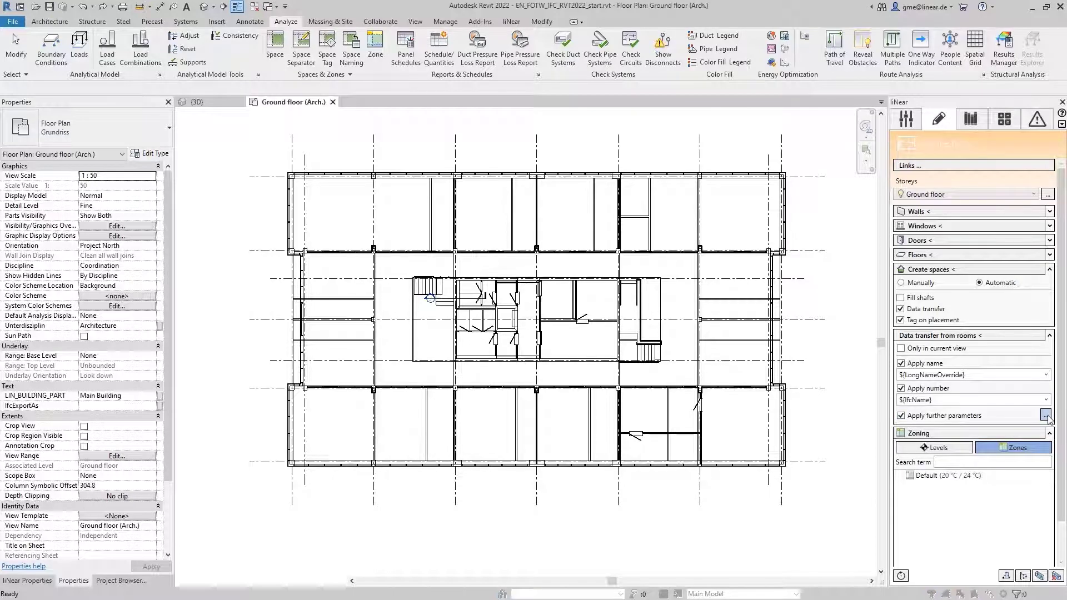
Close the further-parameters list unchanged and uncheck Apply further parameters.
scroll(510, 266, "down", 3)
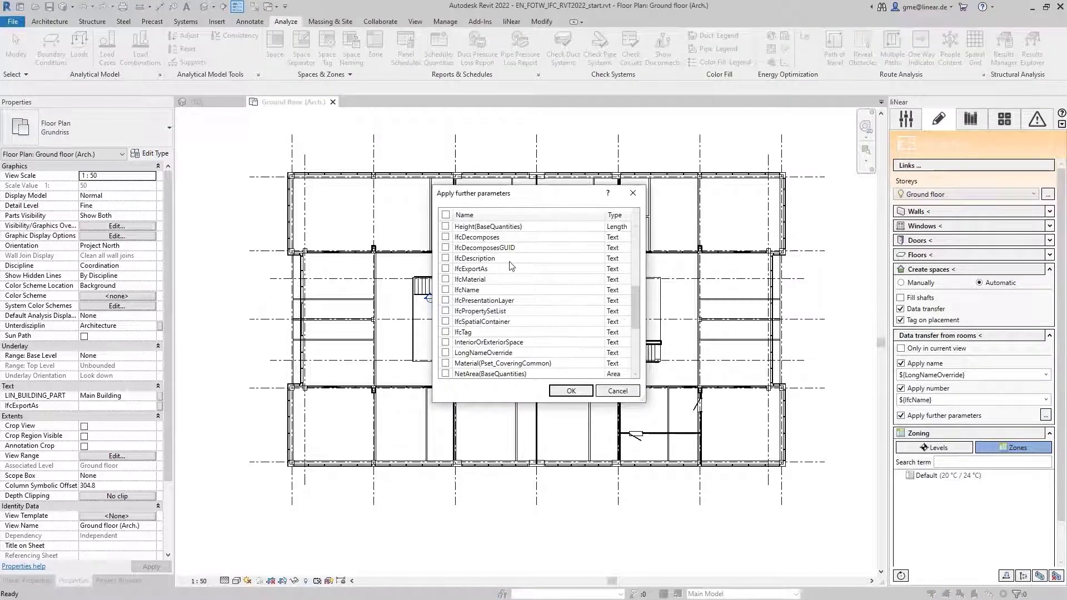
scroll(510, 265, "down", 2)
scroll(516, 264, "up", 4)
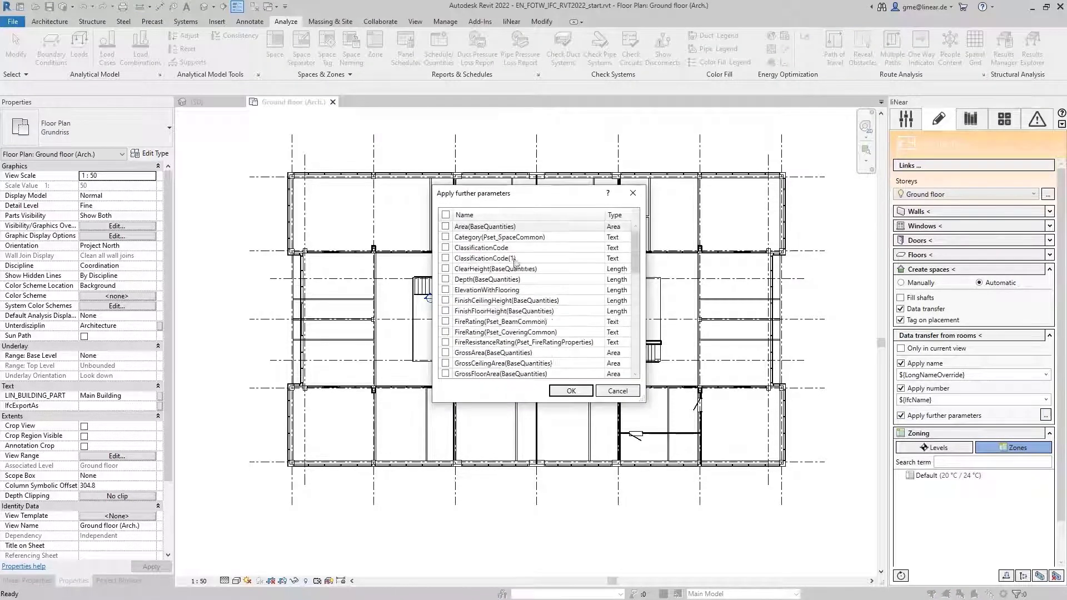
left_click(633, 193)
left_click(901, 416)
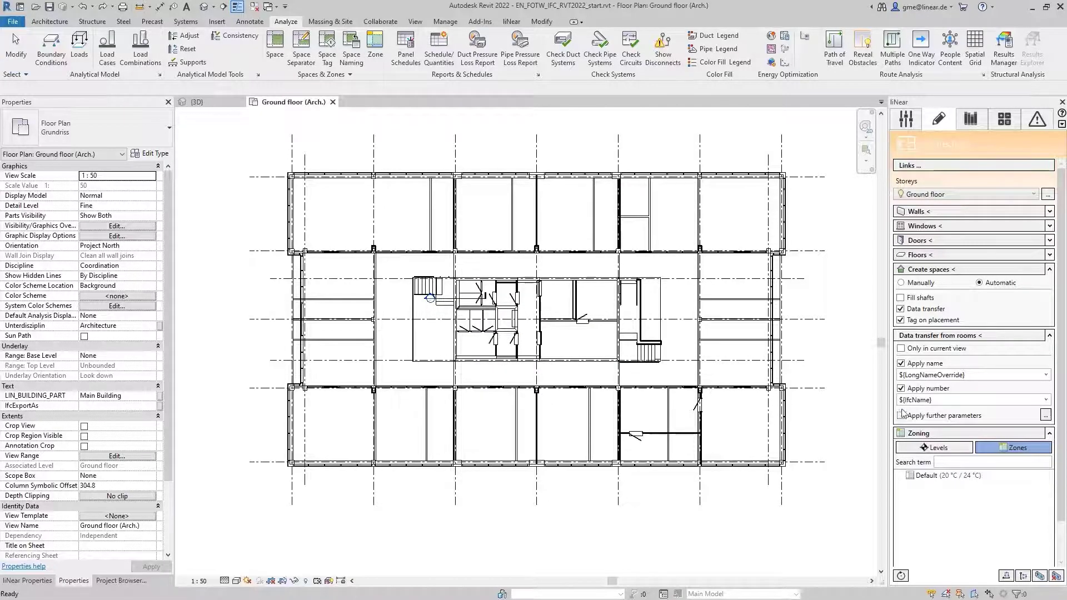
Run Create spaces (Automatic) and zoom in to check tags like Shop, Corridor and Storage.
left_click(944, 271)
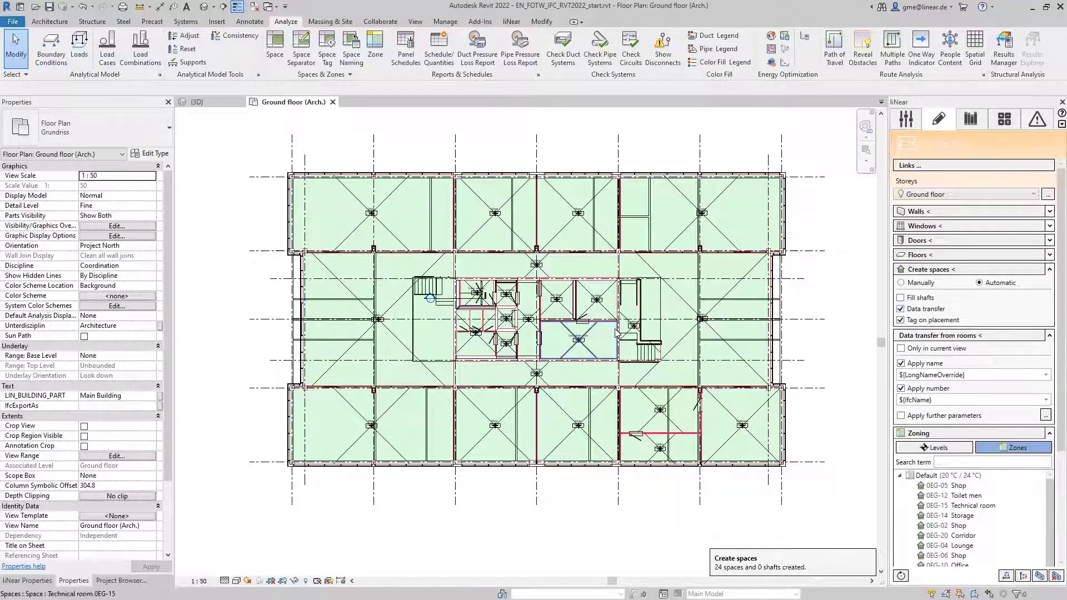
scroll(629, 336, "up", 2)
scroll(629, 336, "up", 2)
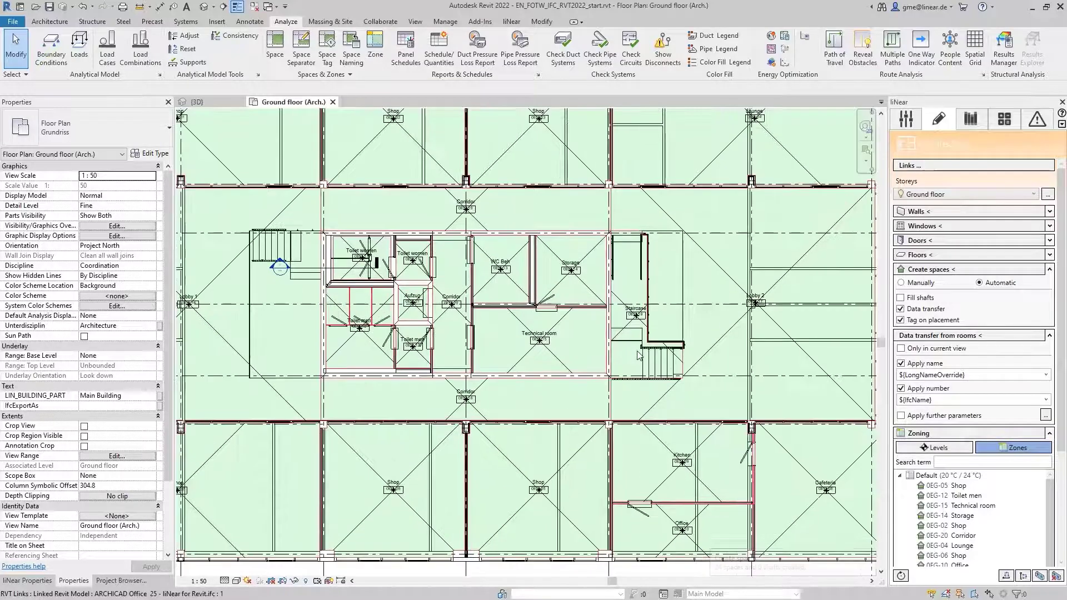
scroll(634, 345, "up", 2)
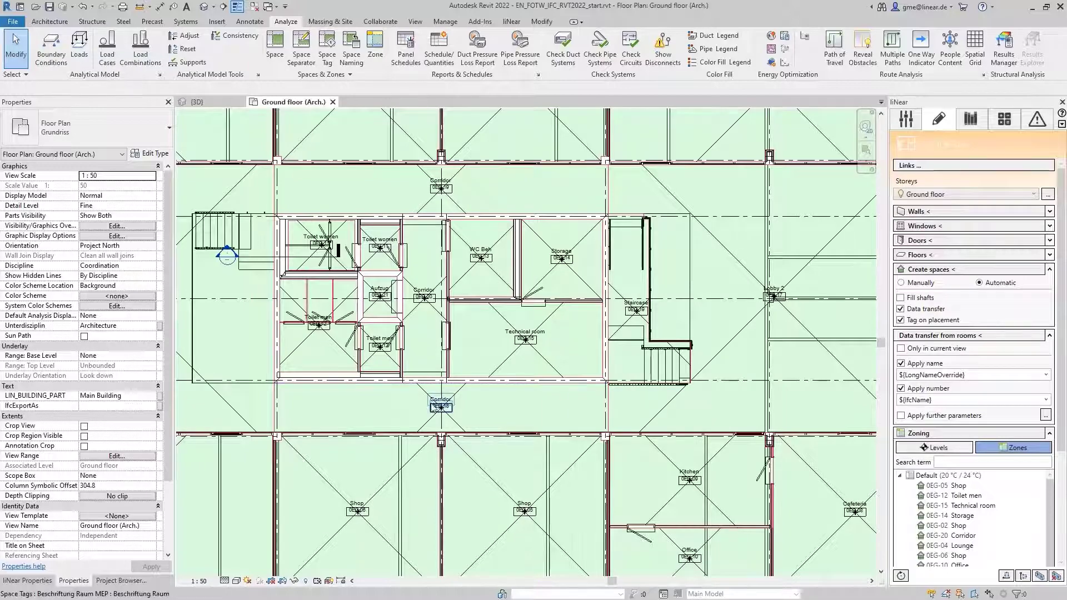
left_click(392, 480)
left_click(445, 440)
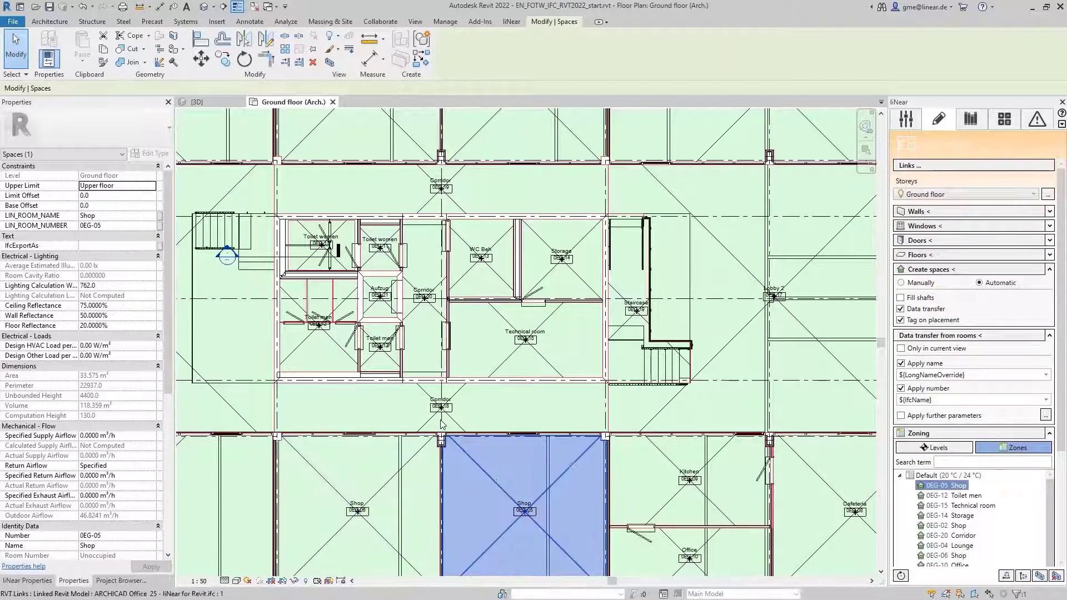
scroll(442, 425, "up", 5)
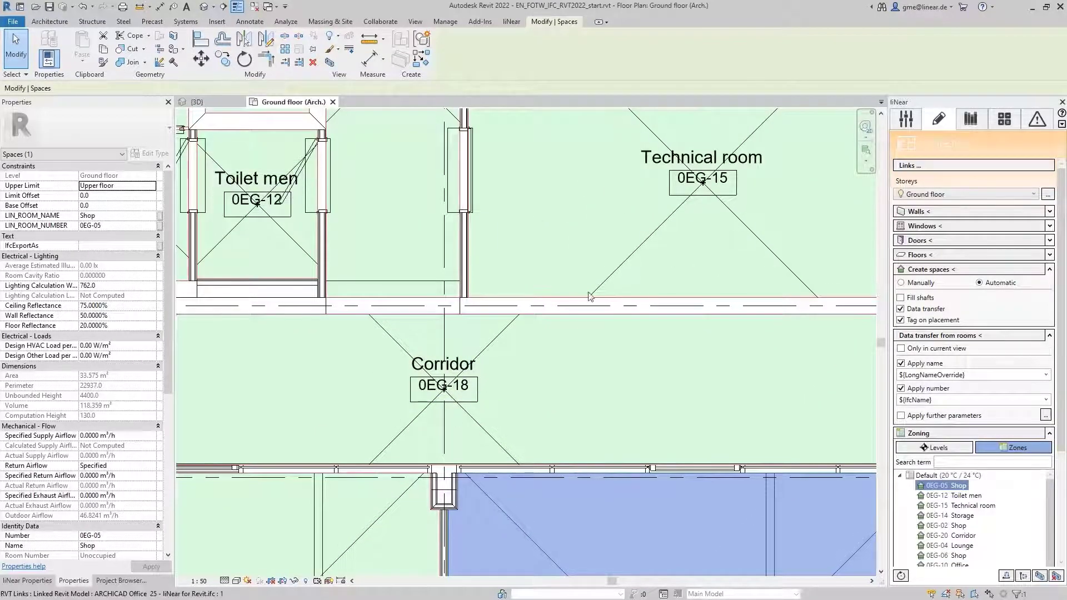
scroll(590, 297, "down", 6)
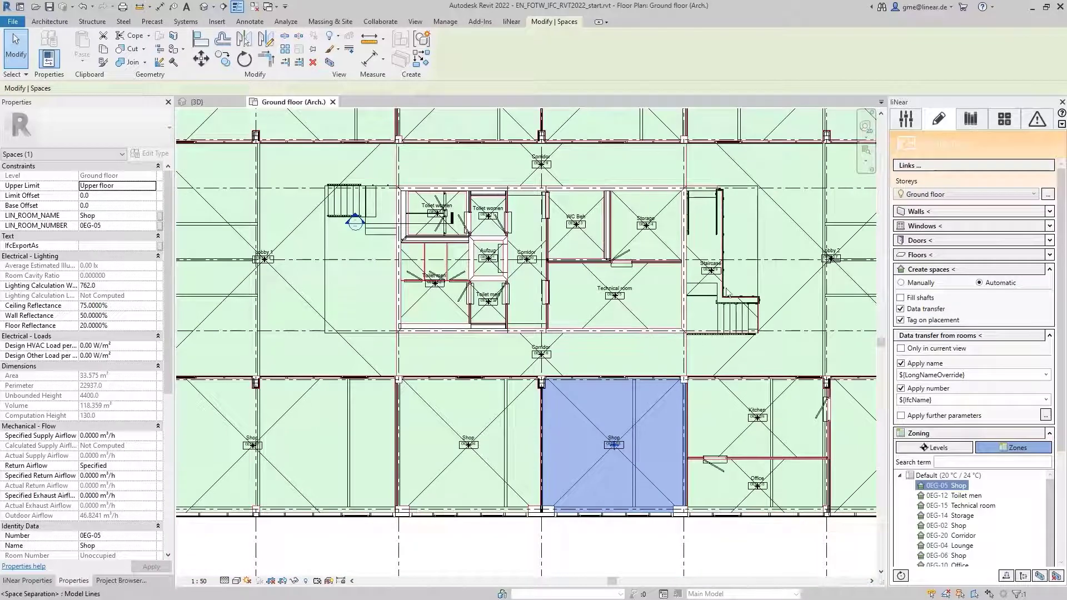
left_click(748, 311)
left_click(791, 327)
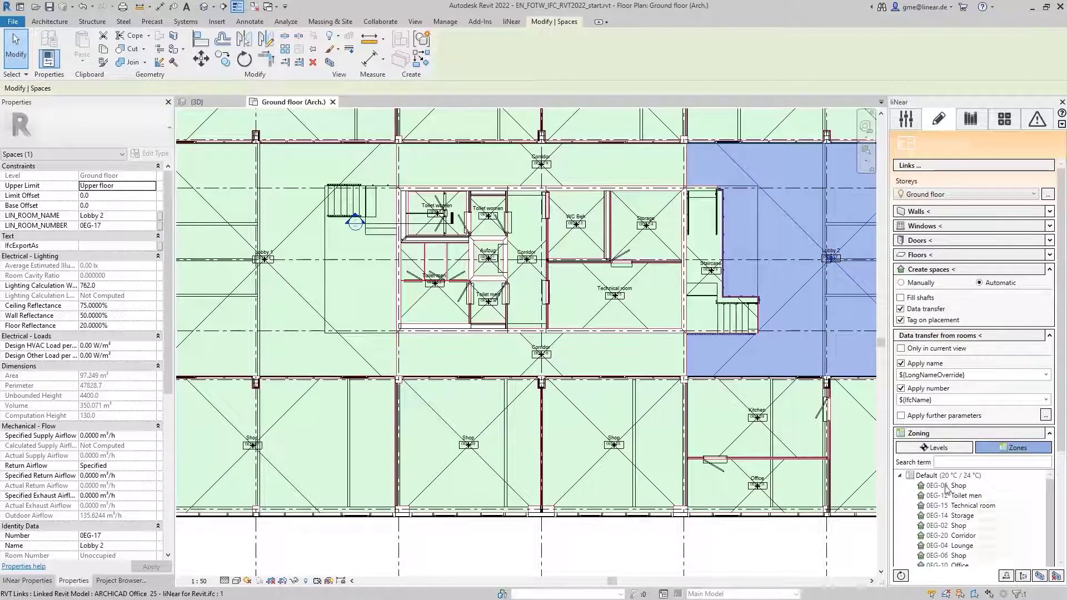
left_click(945, 495)
right_click(946, 496)
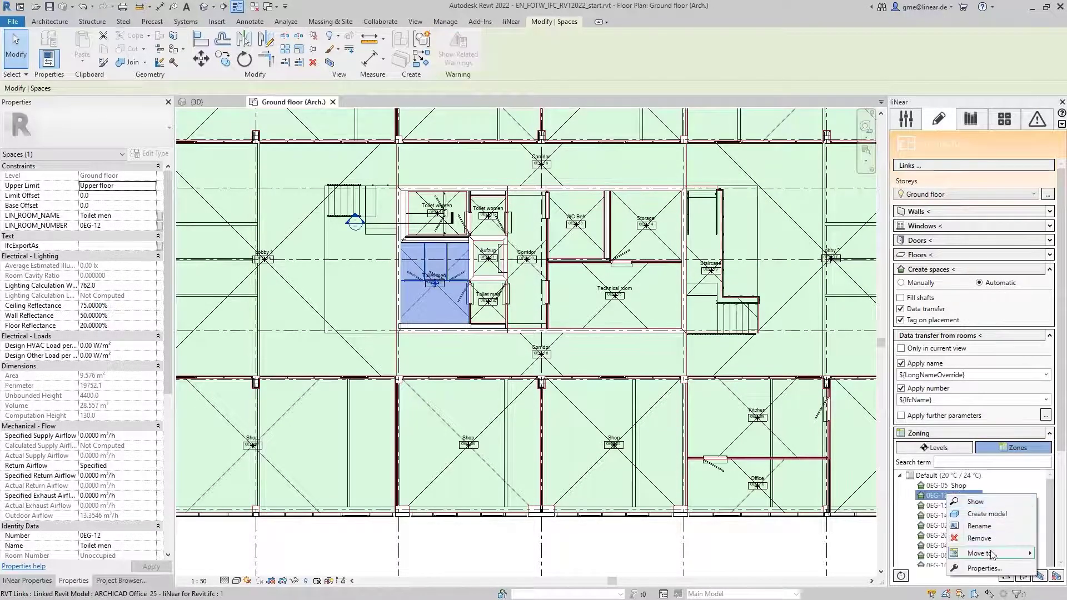
left_click(1027, 485)
mouse_move(968, 511)
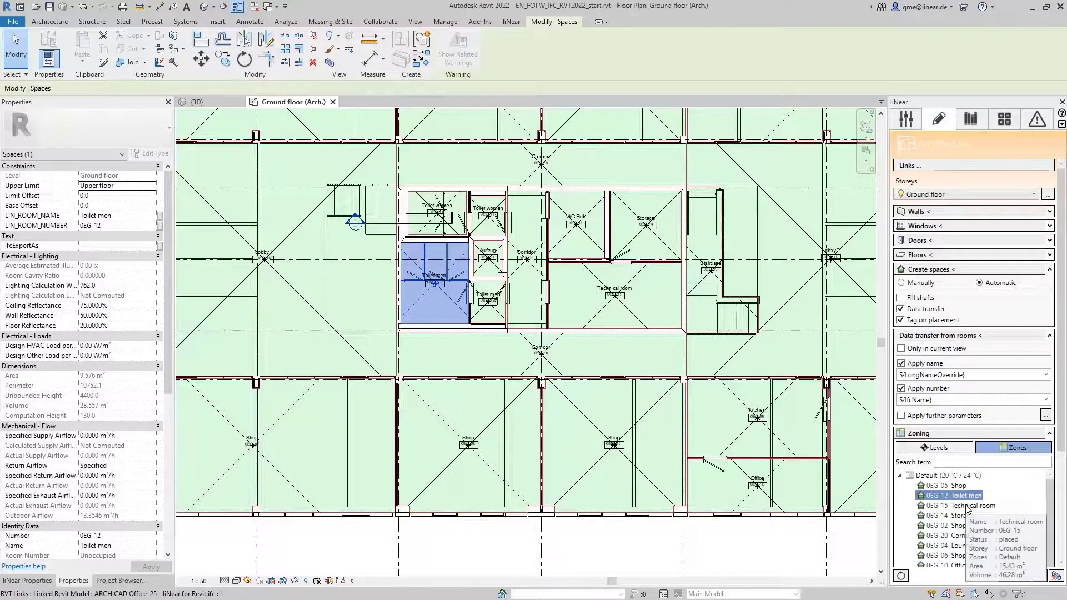